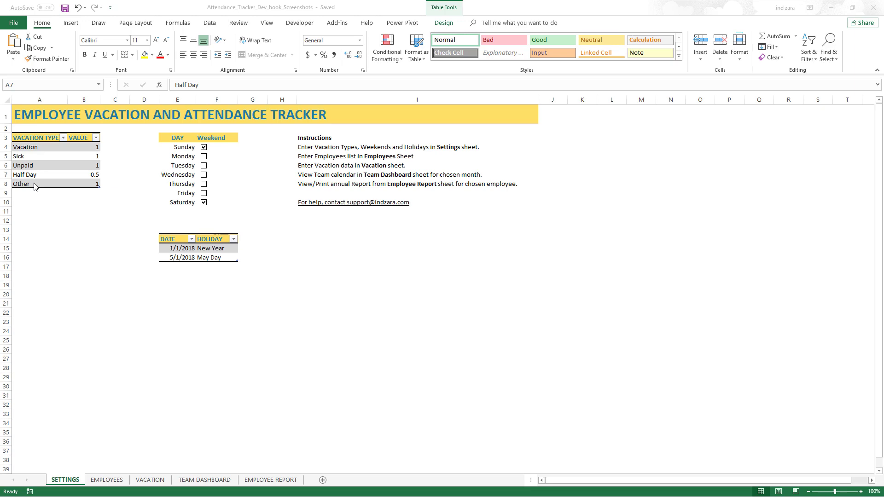
Switch between the VACATION and SETTINGS sheets, then go to the TEAM DASHBOARD sheet.
left_click(167, 480)
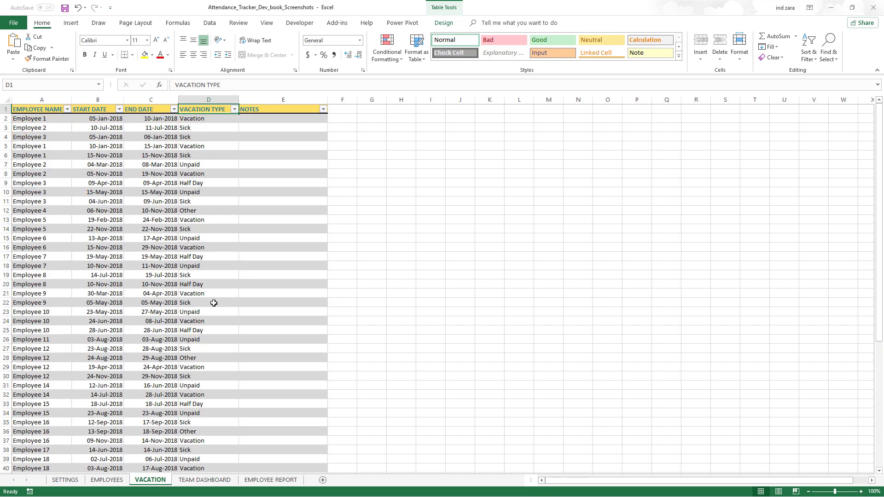
left_click(67, 479)
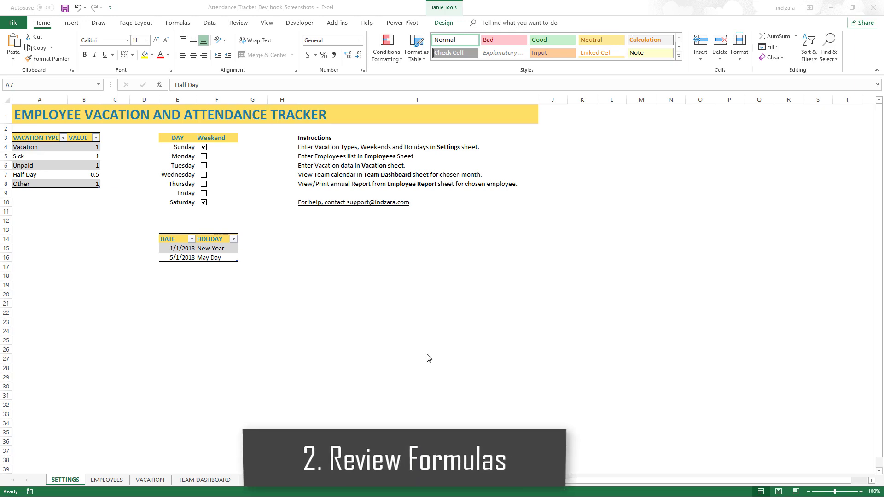
left_click(149, 480)
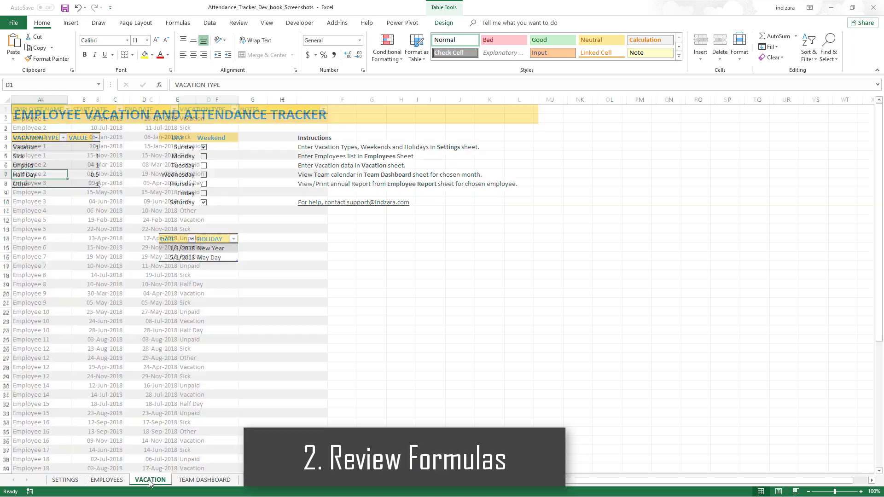
left_click(205, 480)
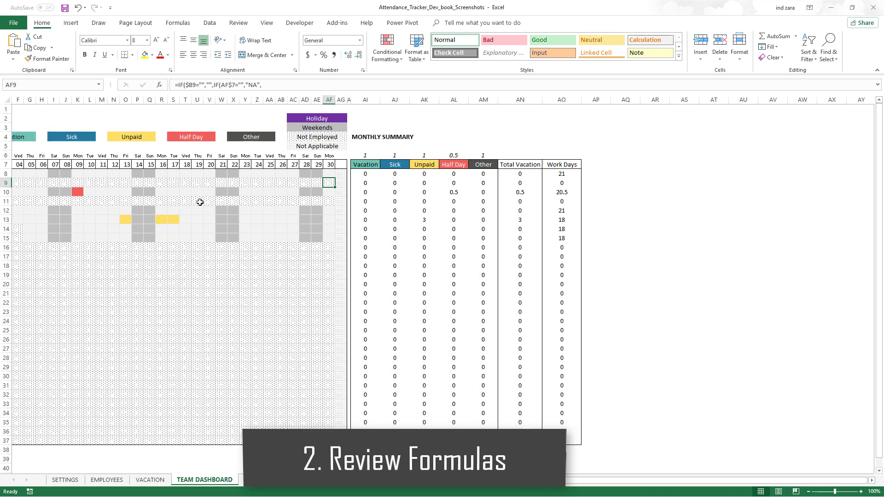
Inspect the calendar cell formula, the COUNTIFS formula in AI11, and the C8 calendar formula.
left_click(197, 192)
left_click(372, 199)
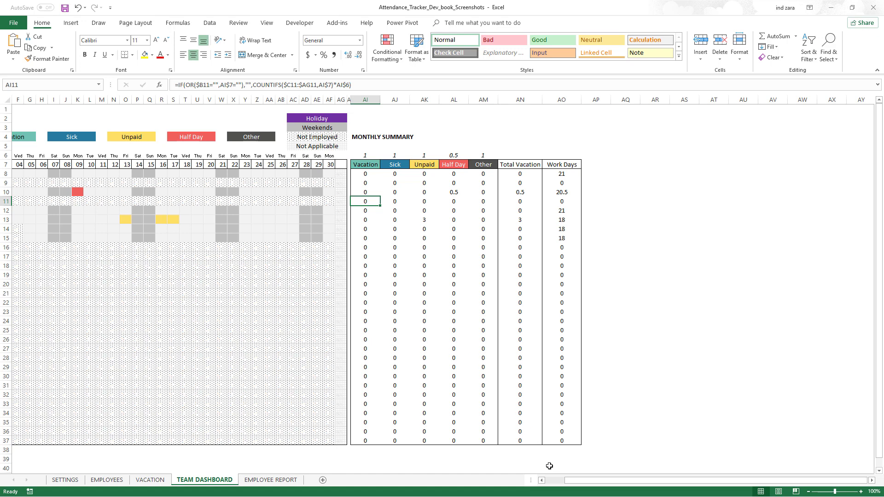
left_click(550, 481)
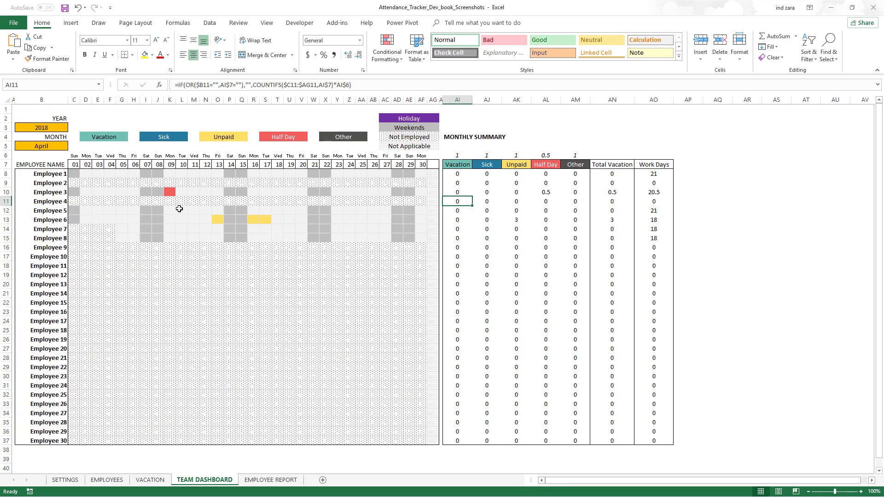
left_click(78, 176)
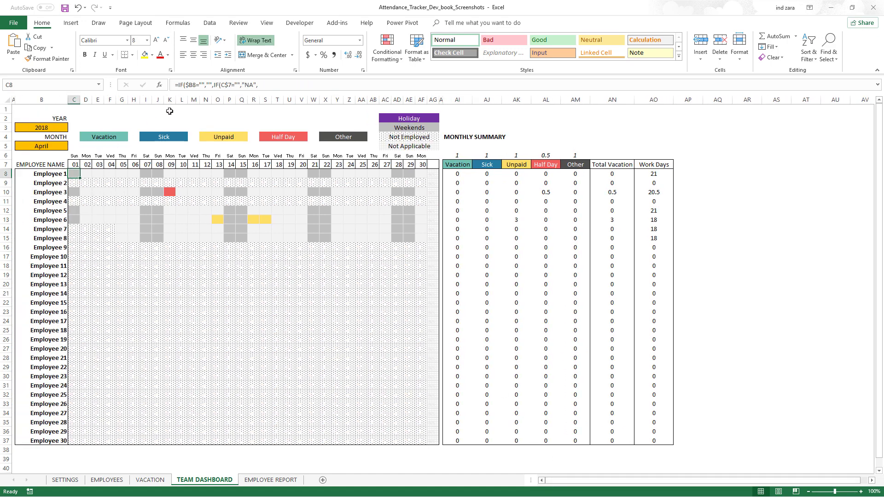
Expand the formula bar and compare the full calendar formulas in E11, H12 and C8.
left_click_drag(183, 108, 186, 146)
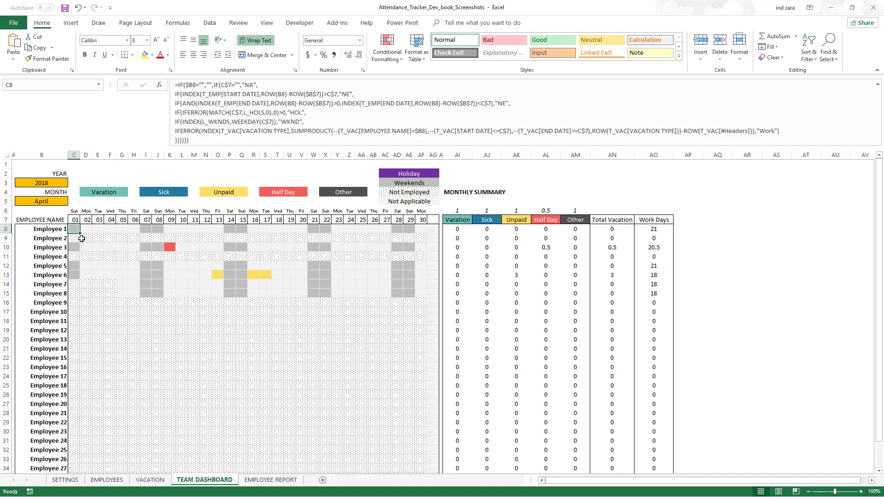
left_click(103, 259)
left_click(133, 265)
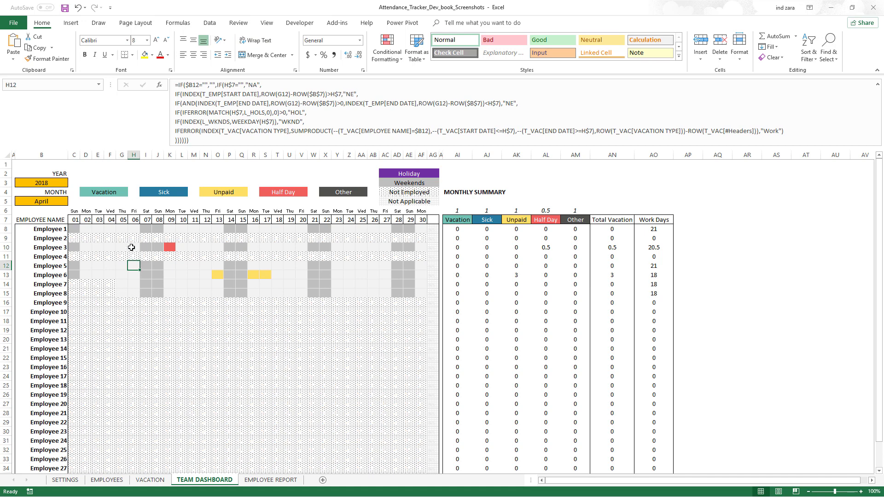
left_click(74, 230)
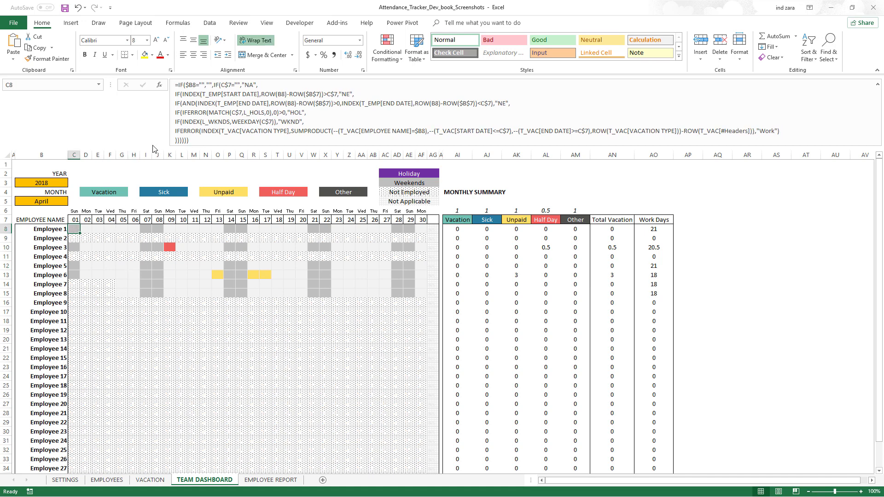
Select the calendar grid C8:AG37 and fill the C8 formula into every cell with Ctrl+Enter.
left_click_drag(75, 228, 431, 399)
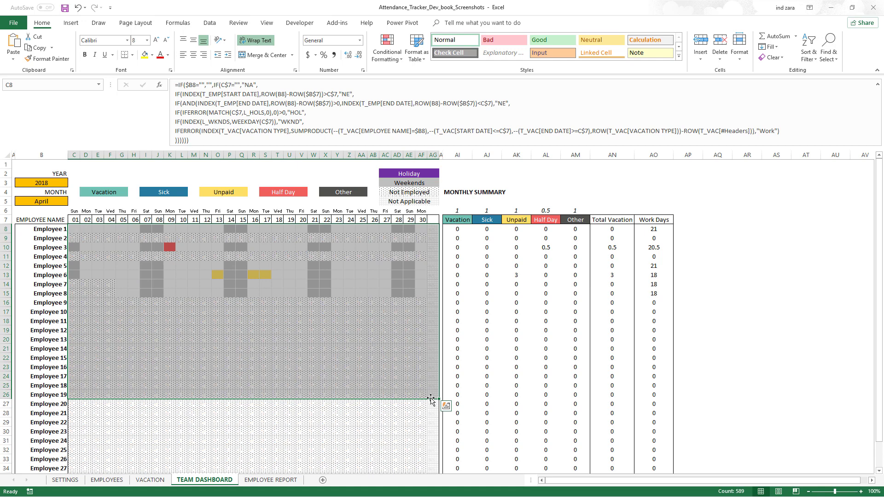
key("ctrl+shift+Down")
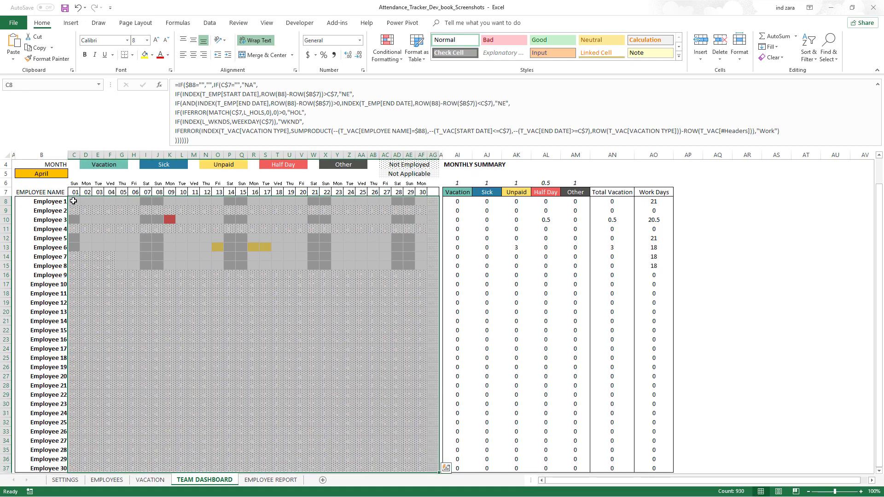
left_click(73, 201)
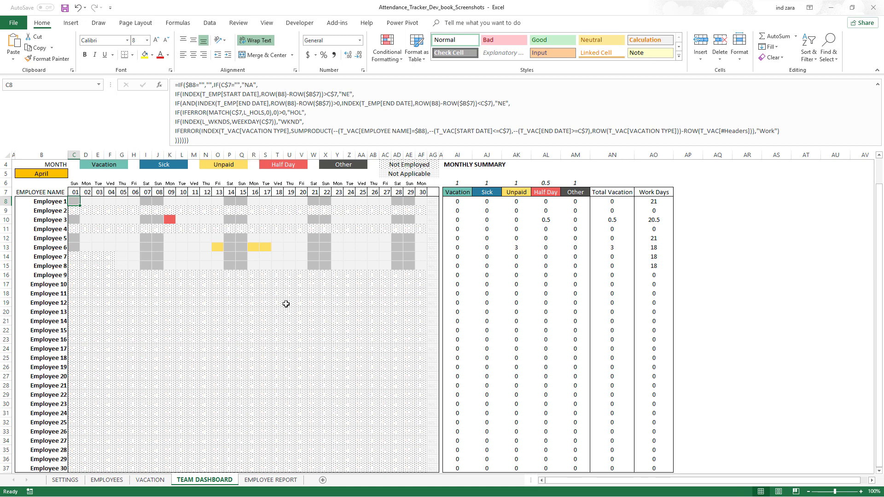
key("ctrl+shift+Right")
key("ctrl+shift+Down")
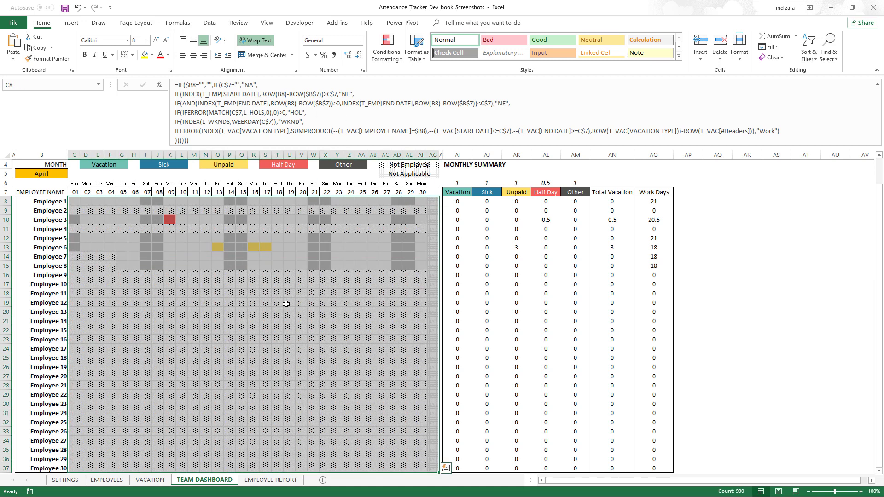
left_click(314, 140)
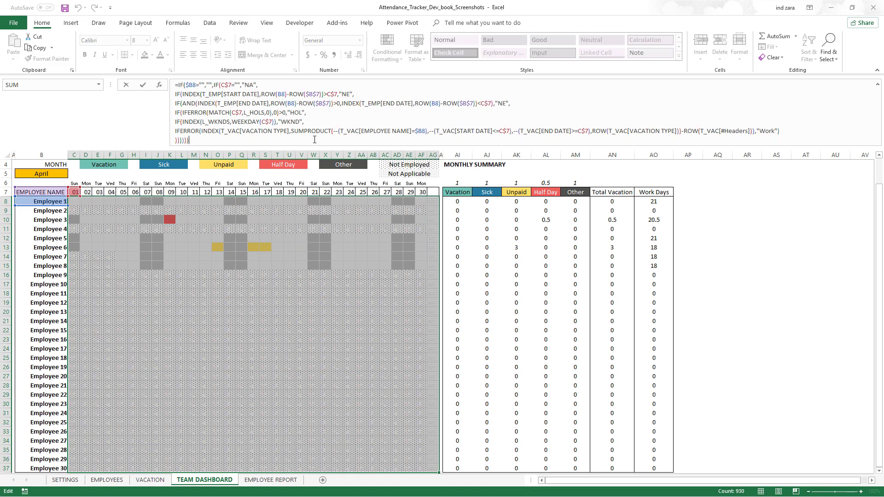
key("ctrl+Return")
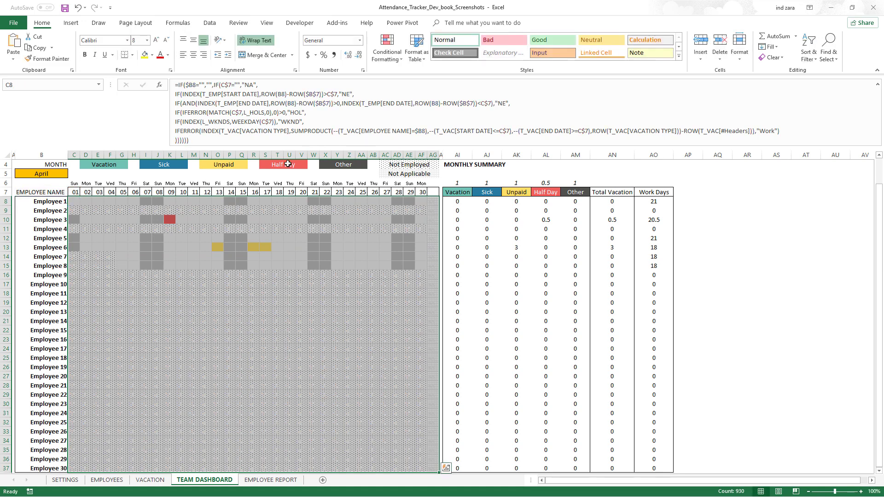
Check that cell Q22 holds the filled calendar formula.
scroll(292, 304, "down", 1)
scroll(291, 304, "down", 1)
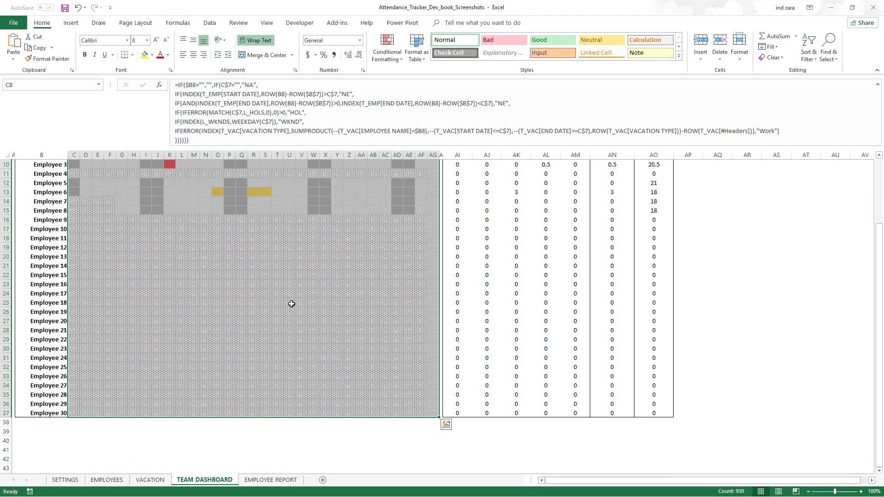
left_click(244, 275)
scroll(244, 275, "up", 2)
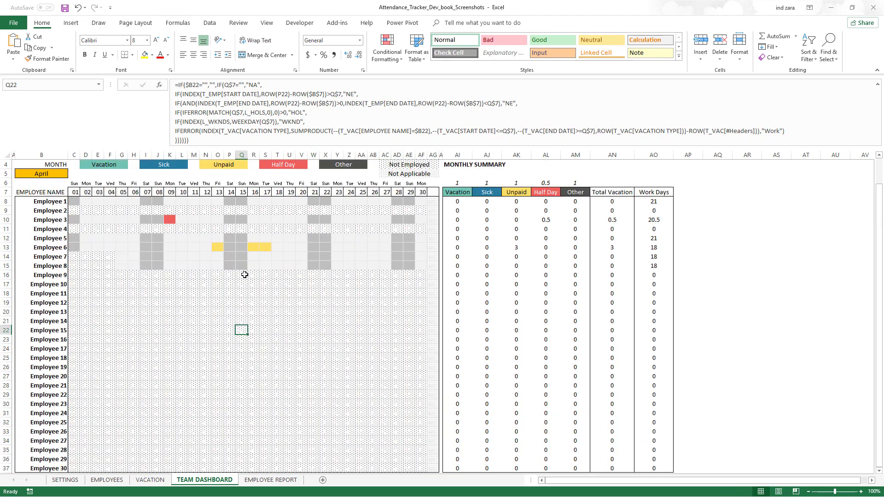
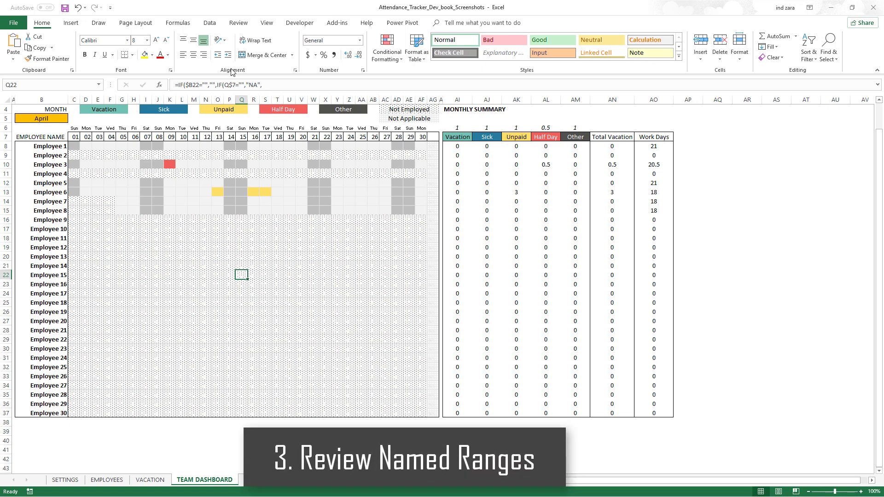
Delete the broken I_ER_YR defined name in Name Manager and recheck the list to confirm it's gone.
left_click(186, 25)
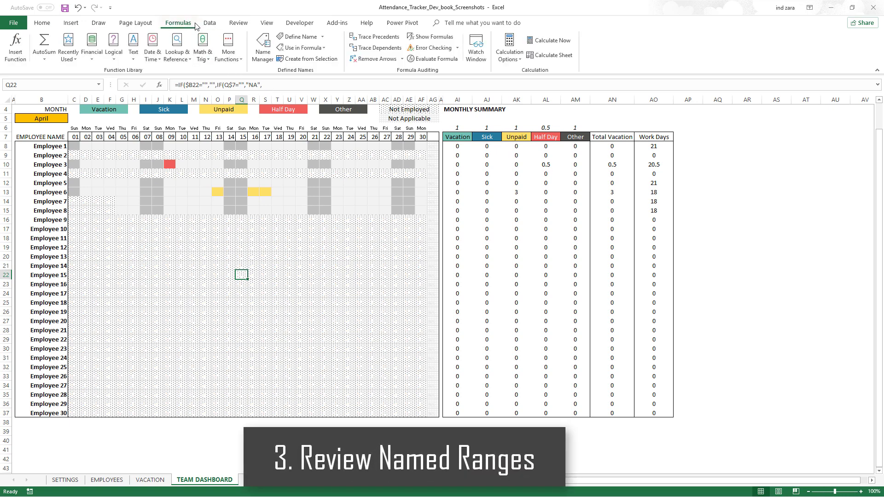
left_click(262, 50)
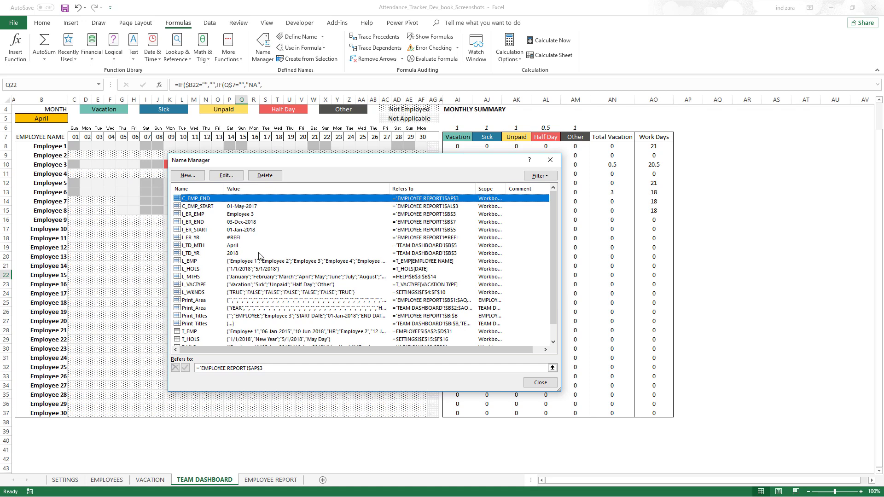
left_click(224, 239)
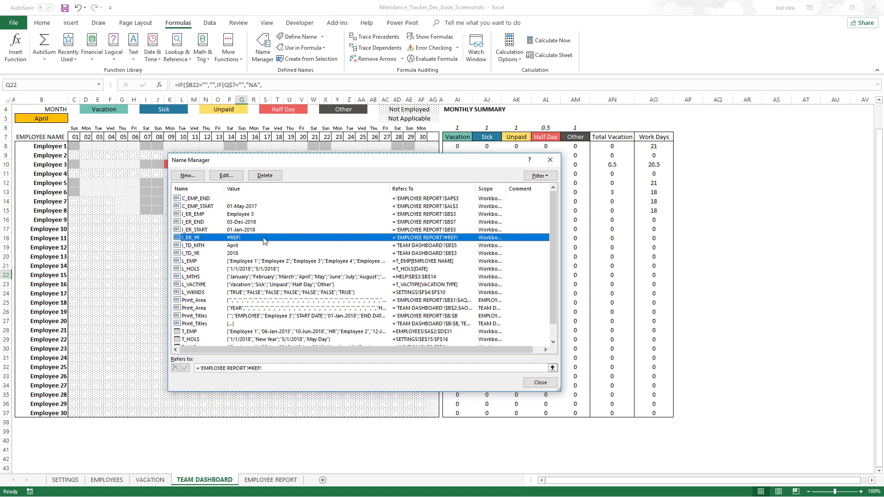
left_click(264, 176)
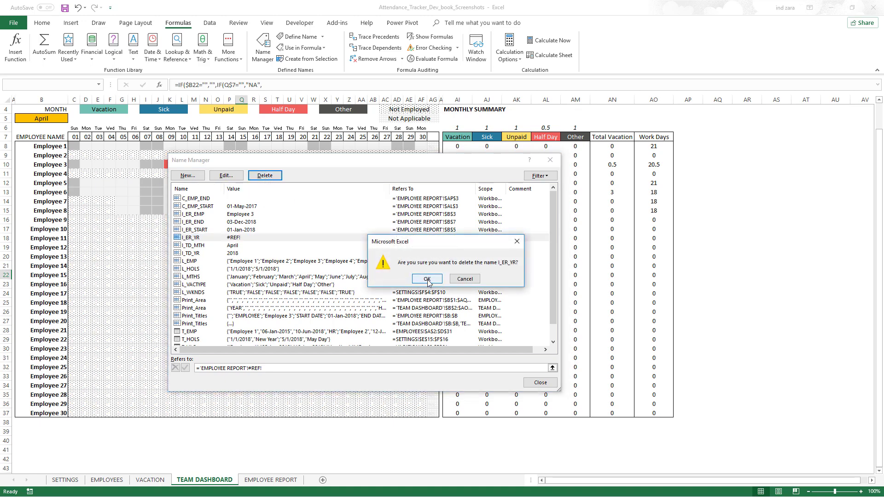
left_click(427, 278)
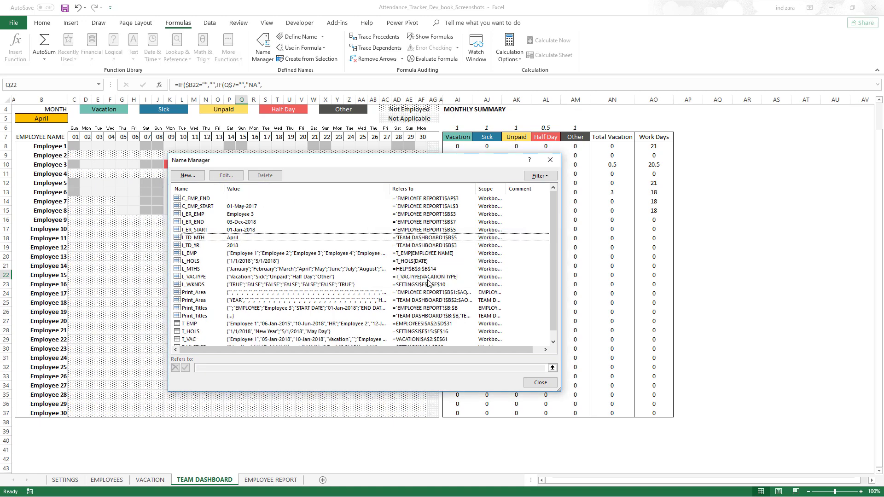
left_click(540, 383)
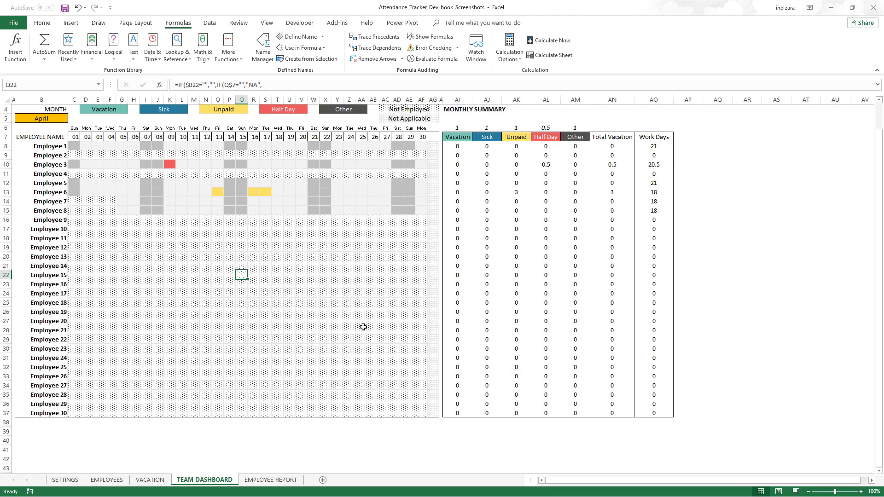
left_click(263, 50)
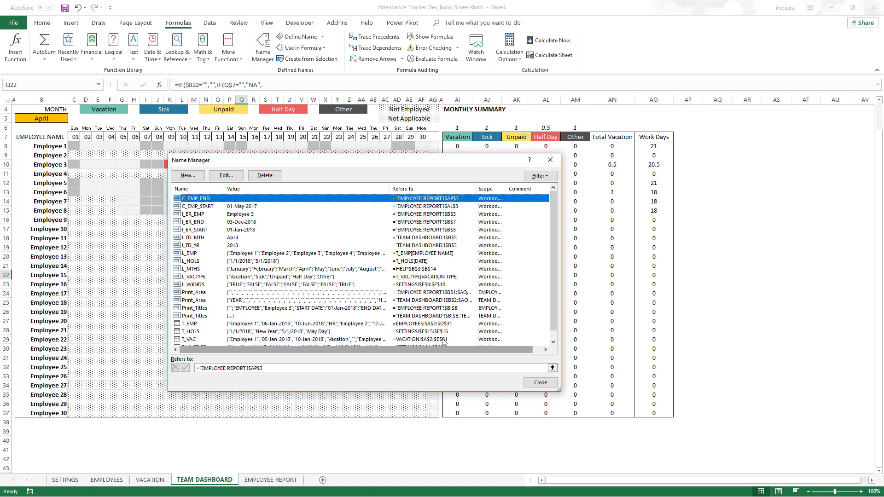
left_click(548, 162)
left_click(44, 25)
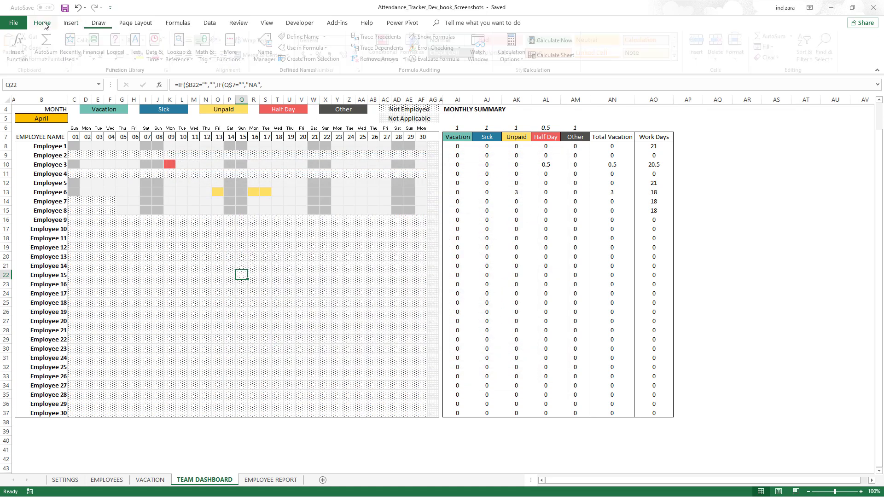
left_click(384, 54)
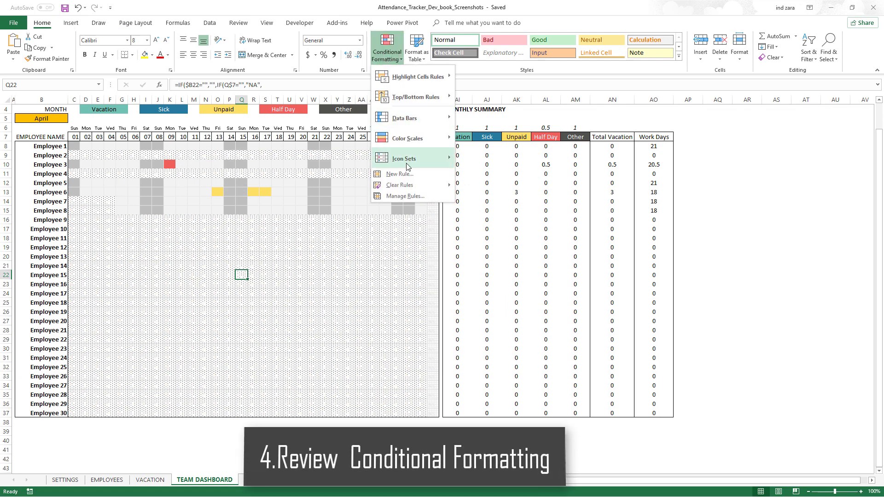
left_click(405, 195)
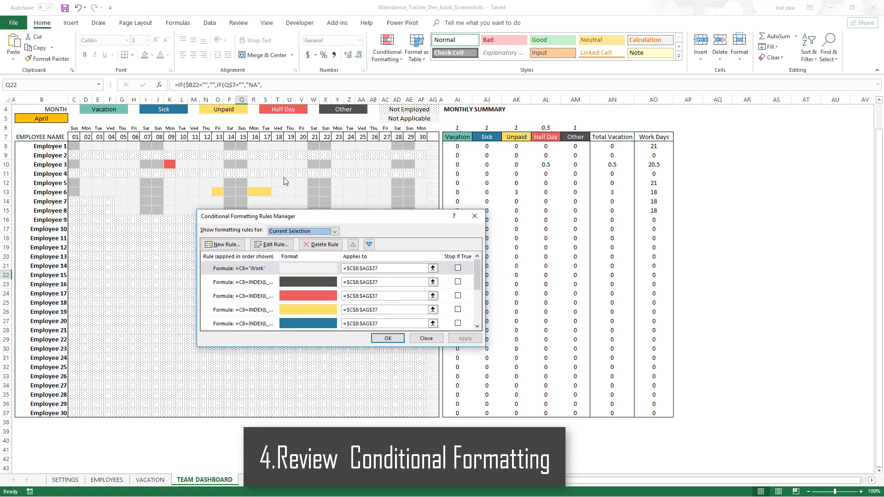
left_click_drag(422, 221, 424, 253)
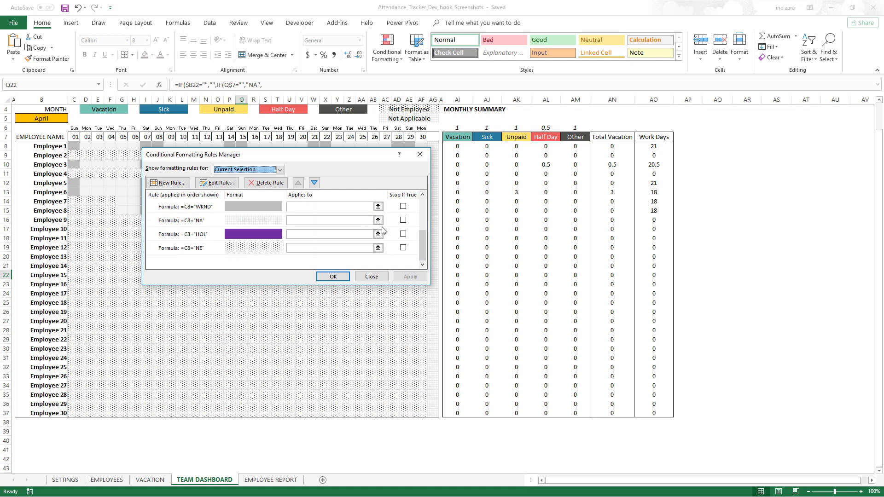
left_click(421, 202)
left_click(421, 201)
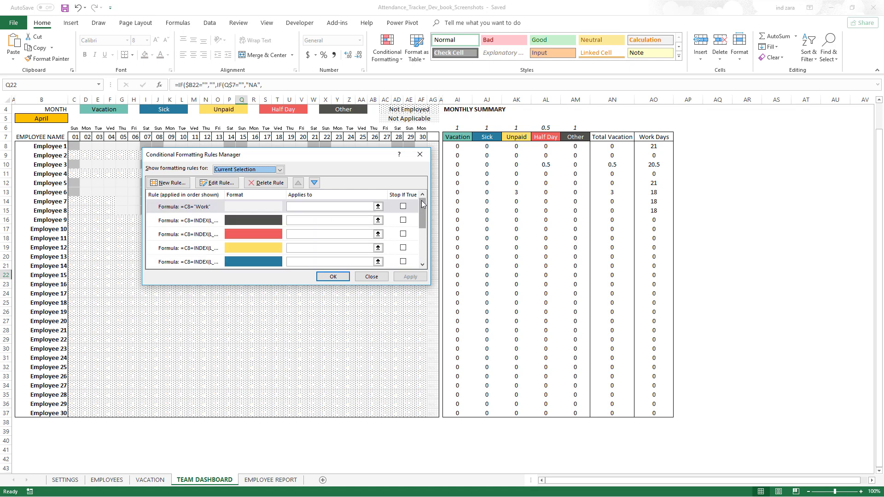
left_click(207, 206)
left_click(211, 184)
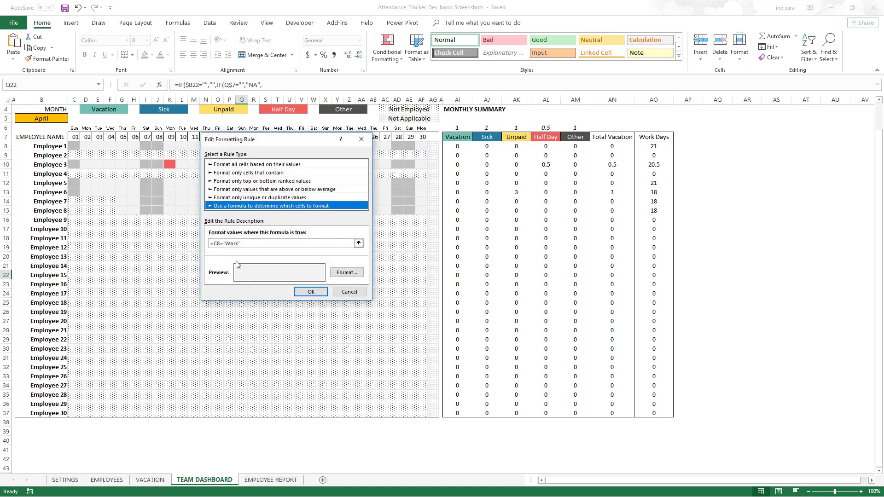
left_click(347, 293)
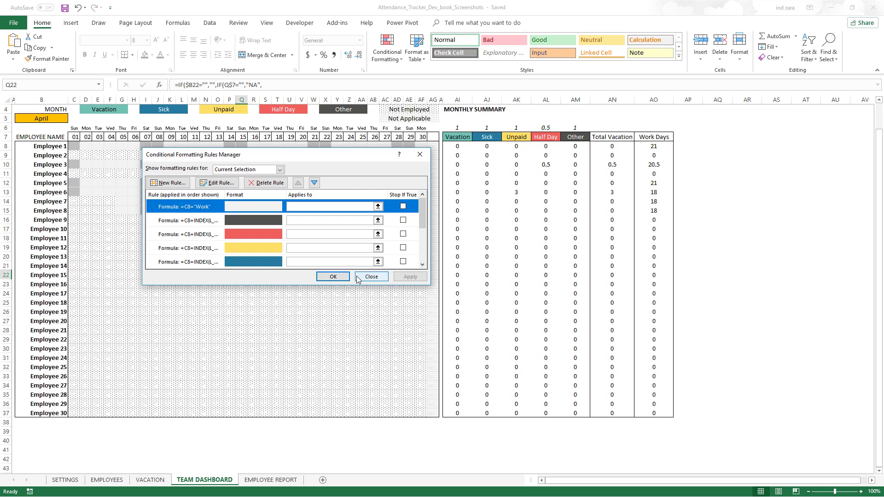
left_click(358, 278)
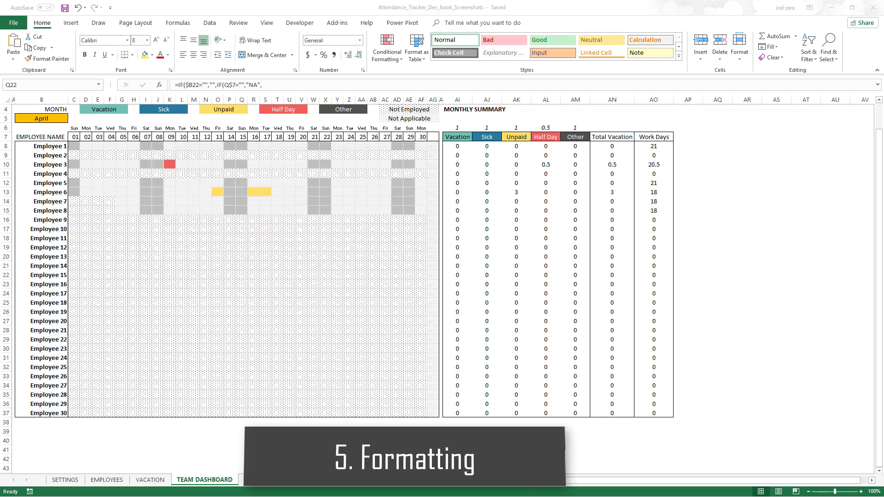
Step through the EMPLOYEES and VACATION sheets, ending on the SETTINGS sheet.
scroll(435, 285, "up", 1)
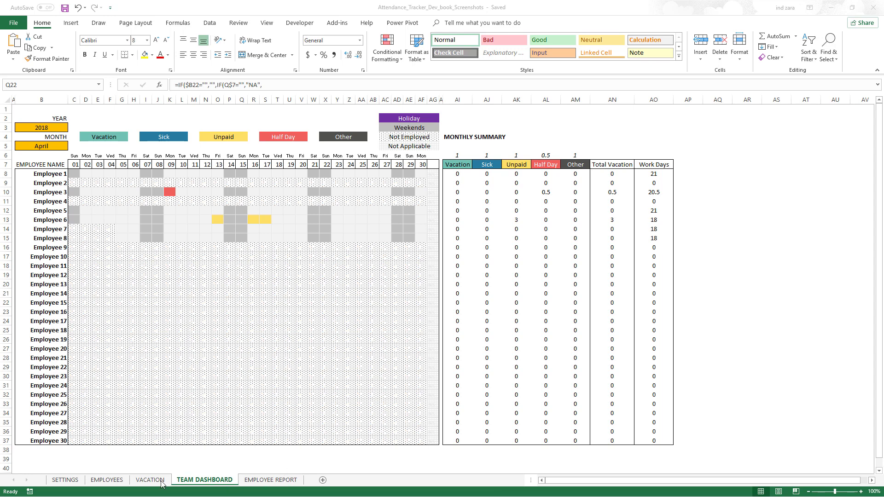
left_click(93, 482)
left_click(94, 481)
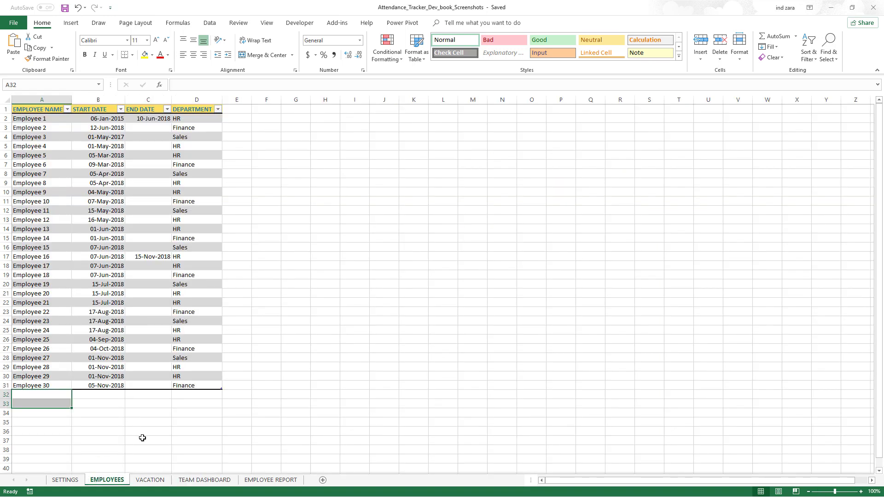
left_click(148, 481)
left_click(65, 481)
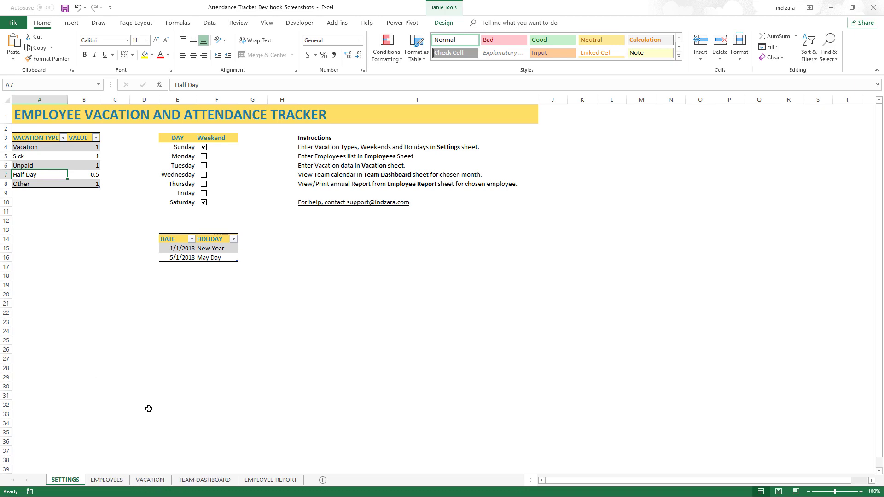
Flip between TEAM DASHBOARD and SETTINGS, ending on TEAM DASHBOARD with the Review ribbon showing.
left_click(209, 480)
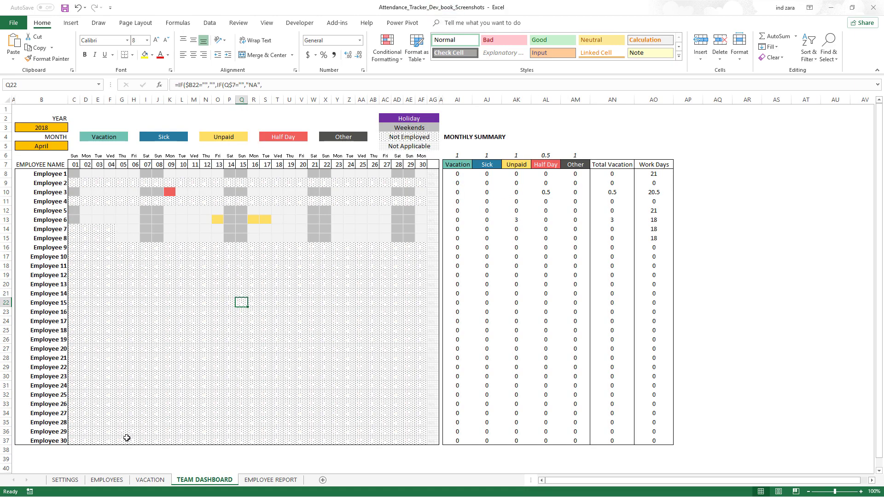
left_click(80, 481)
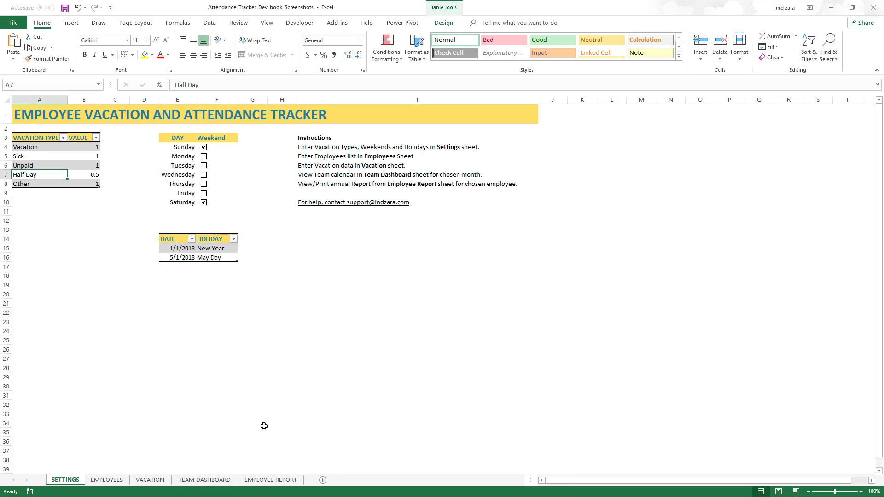
left_click(205, 480)
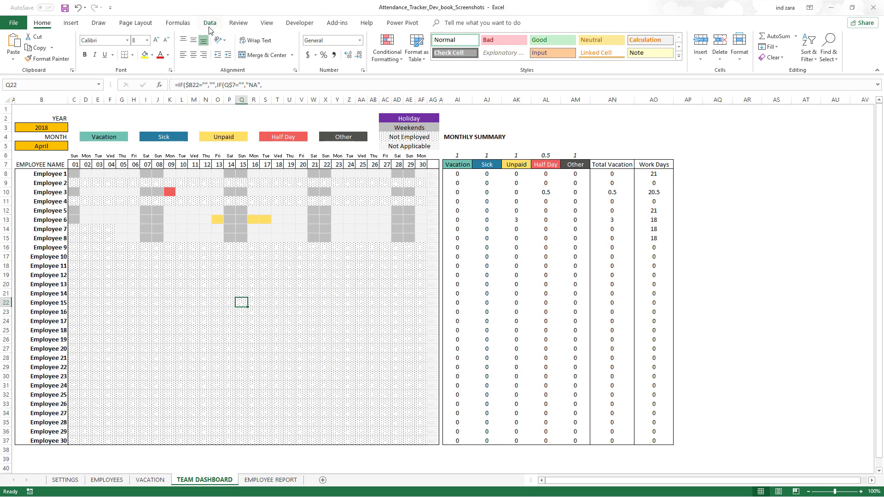
left_click(239, 24)
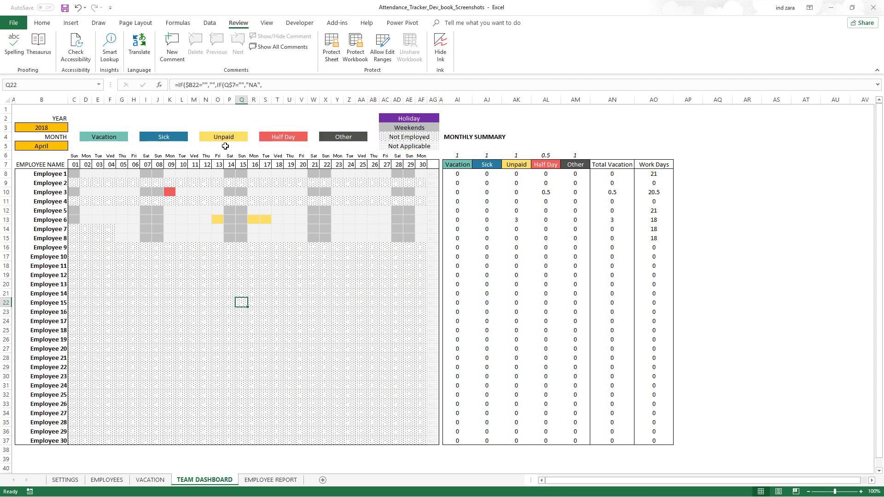
Select the whole TEAM DASHBOARD sheet and clear the Locked protection setting for all cells.
left_click(228, 119)
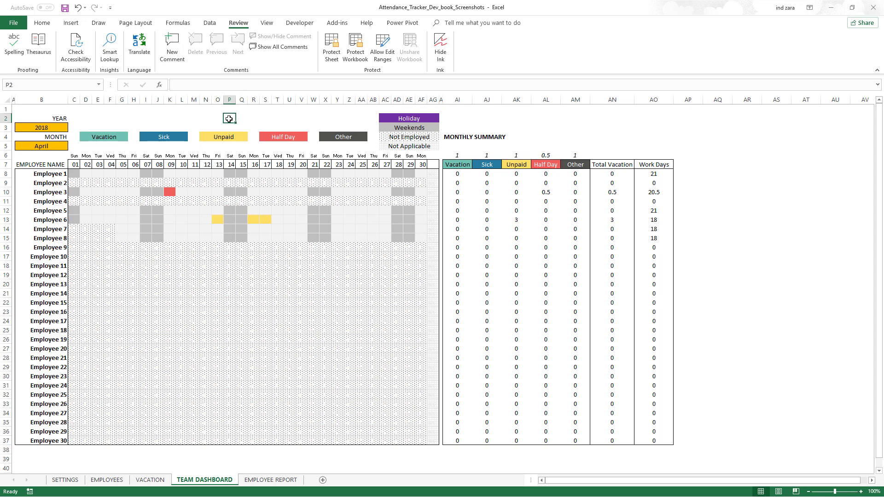
key("ctrl+a")
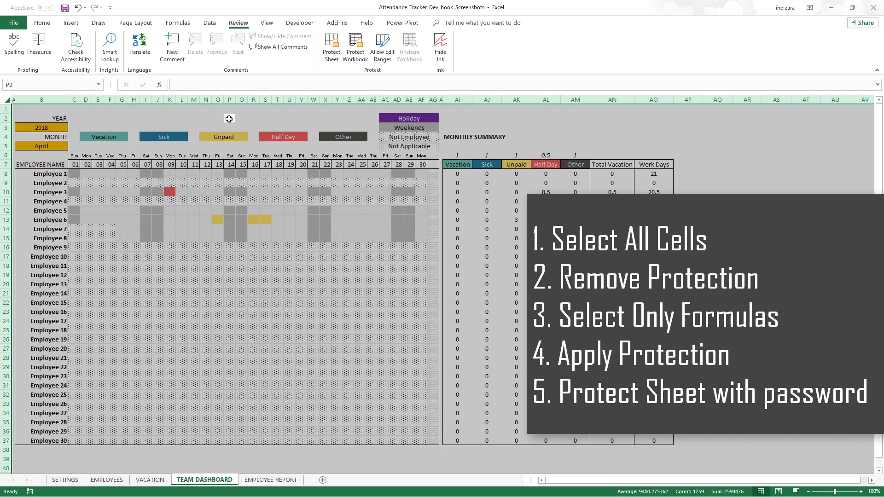
key("ctrl+1")
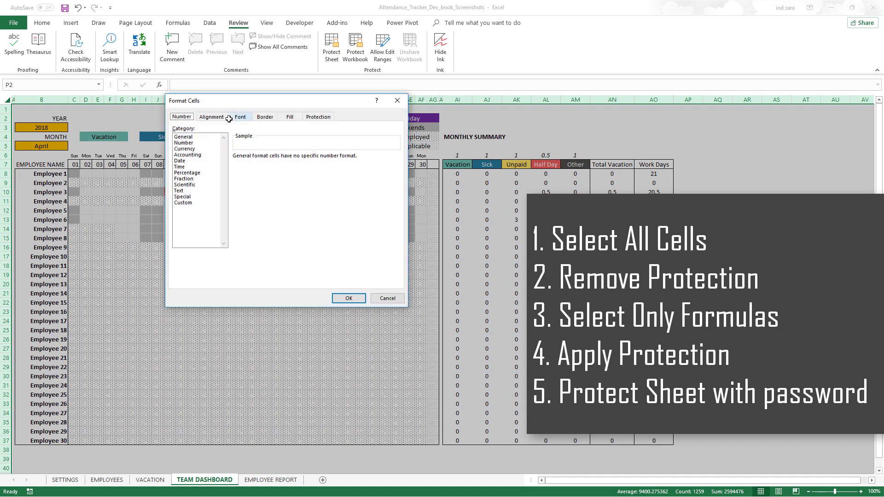
left_click_drag(312, 106, 317, 153)
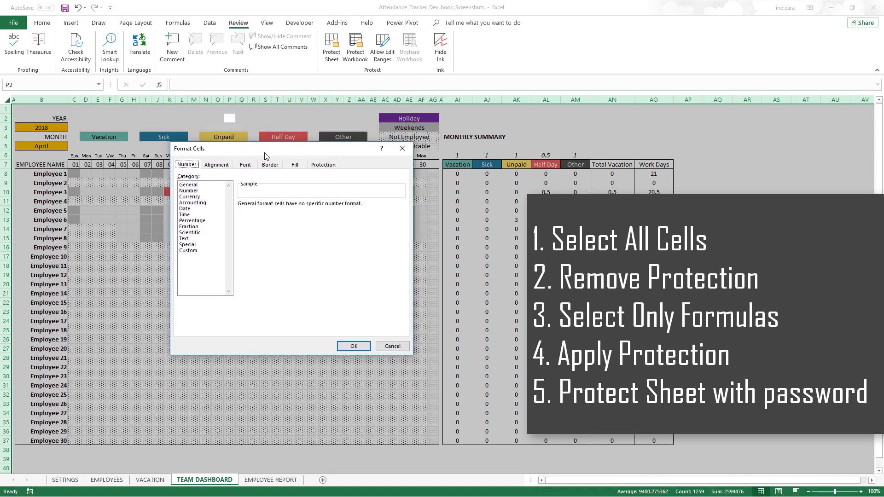
left_click(323, 166)
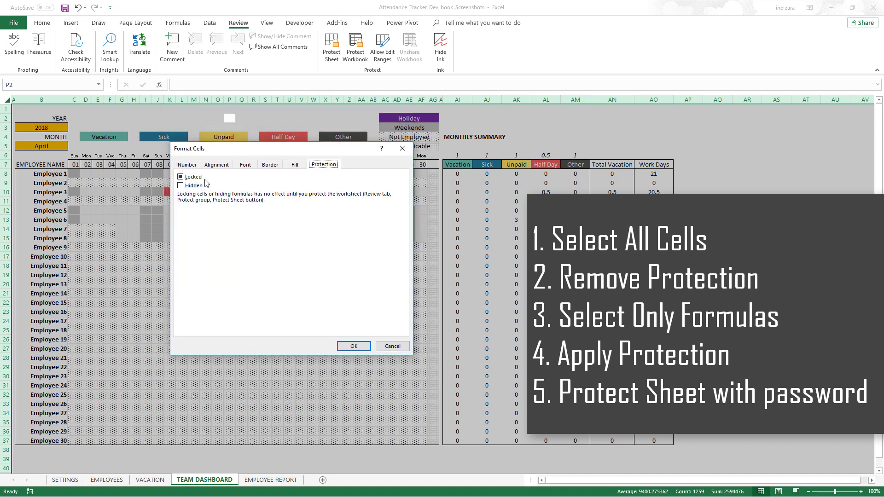
left_click(180, 177)
left_click(347, 348)
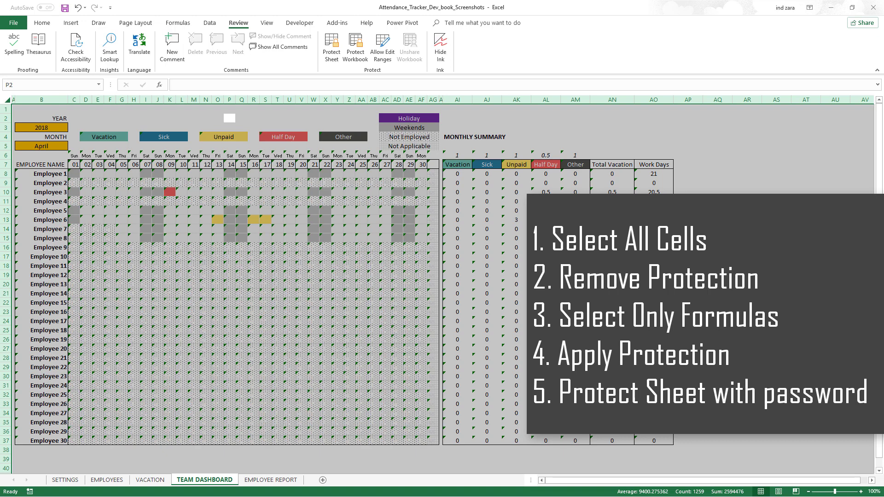
Go back to the Home ribbon and bring up Find & Select to target formula cells.
key("ctrl+1")
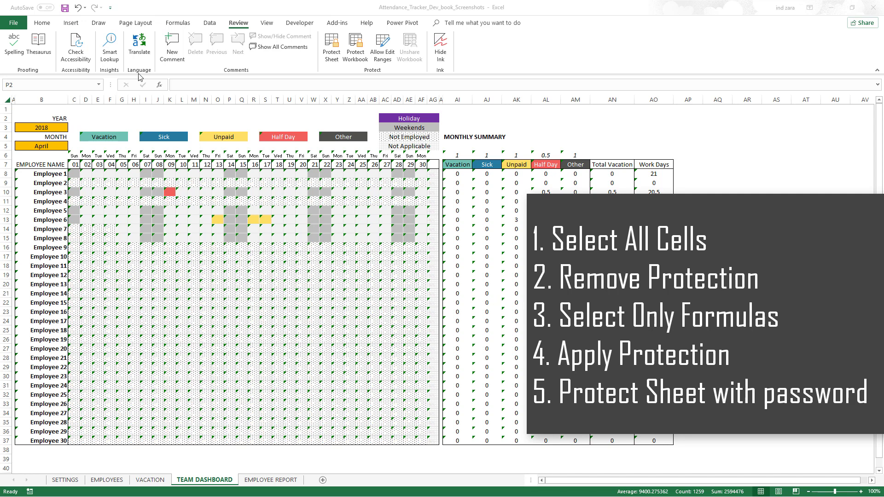
left_click(47, 27)
left_click(45, 27)
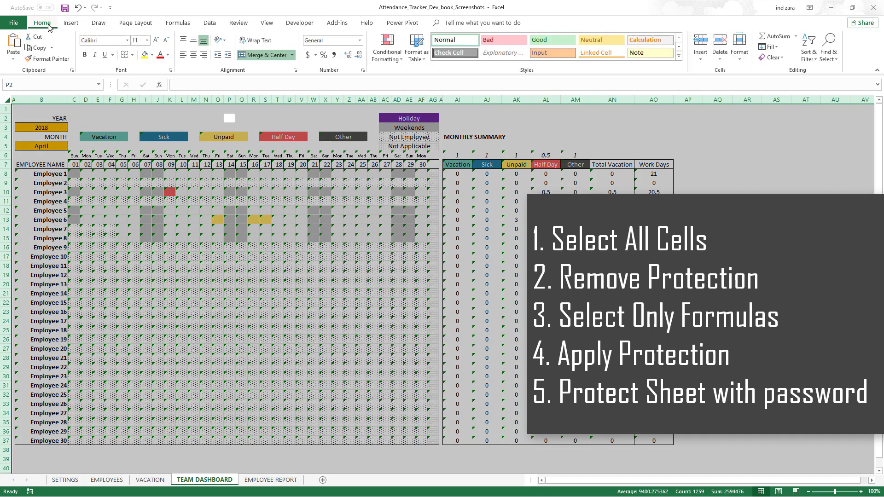
left_click(832, 65)
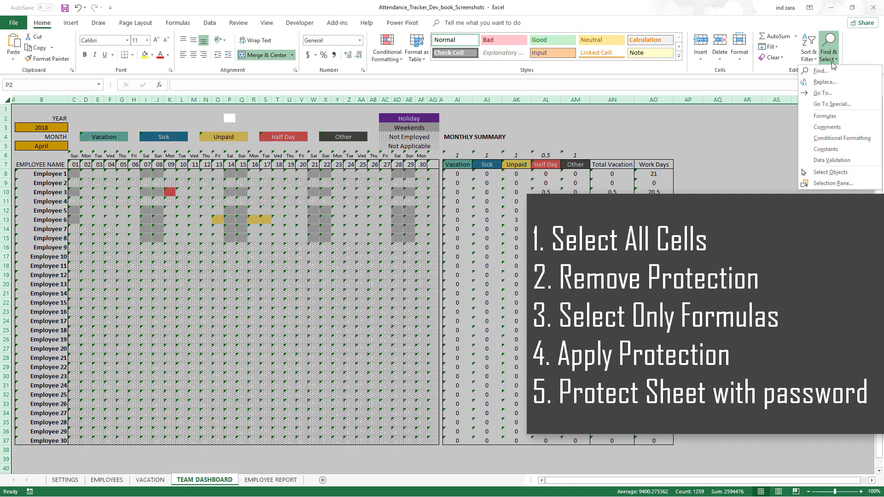
Select every formula cell on the sheet and set them back to Locked.
left_click(831, 118)
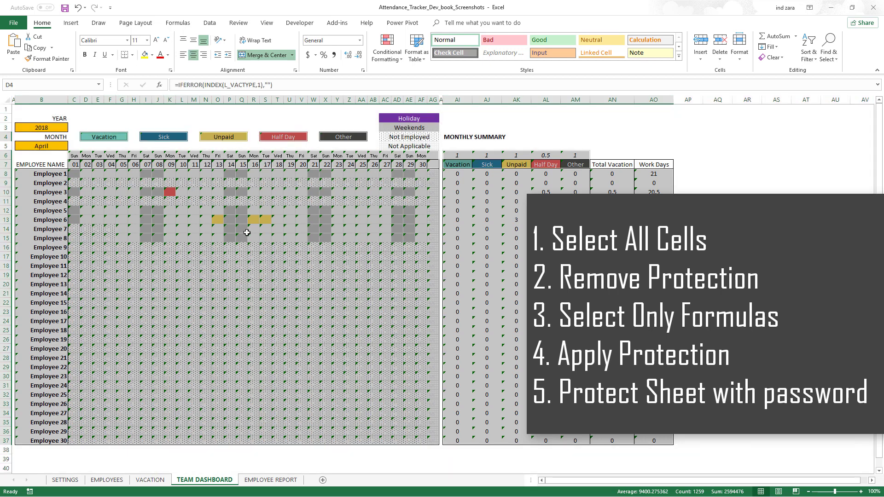
key("ctrl+1")
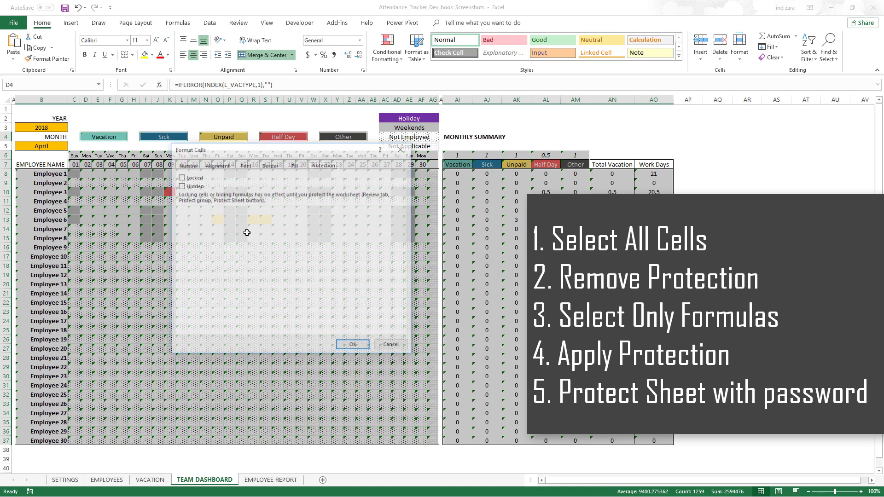
left_click_drag(242, 152, 289, 158)
left_click_drag(359, 155, 503, 173)
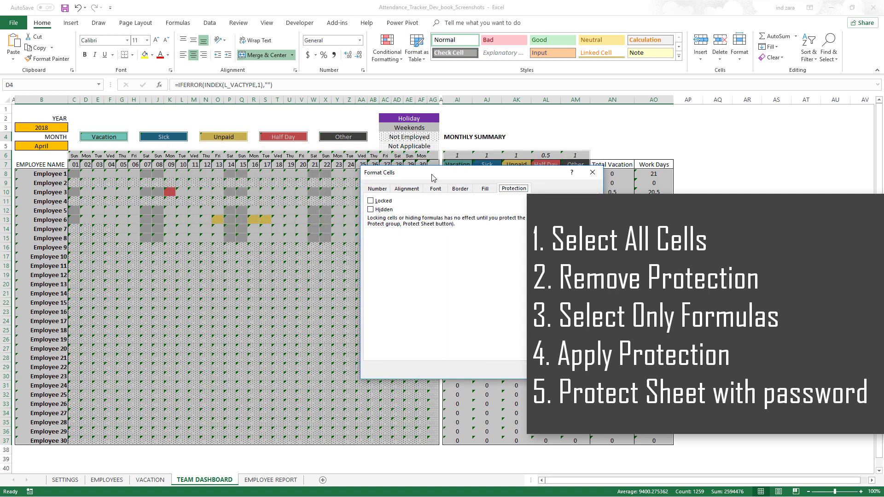
left_click(390, 201)
left_click(541, 369)
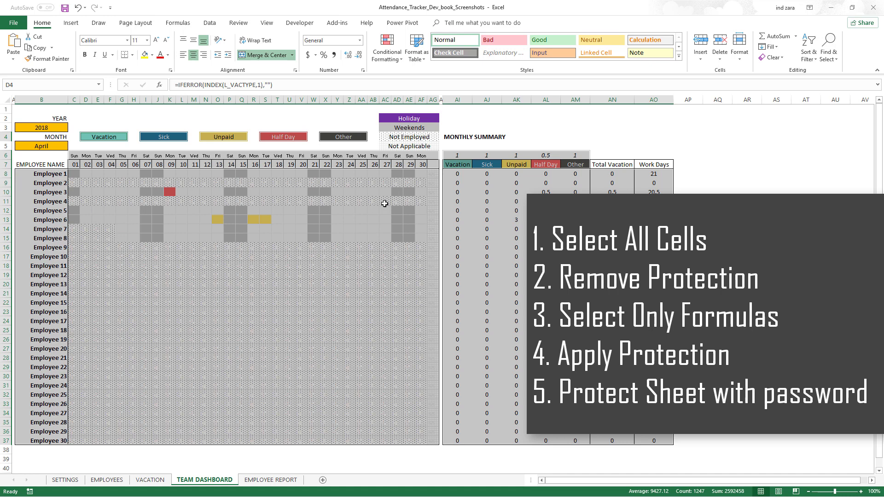
Protect the TEAM DASHBOARD sheet with a password, entered and confirmed twice.
left_click(239, 24)
left_click(331, 46)
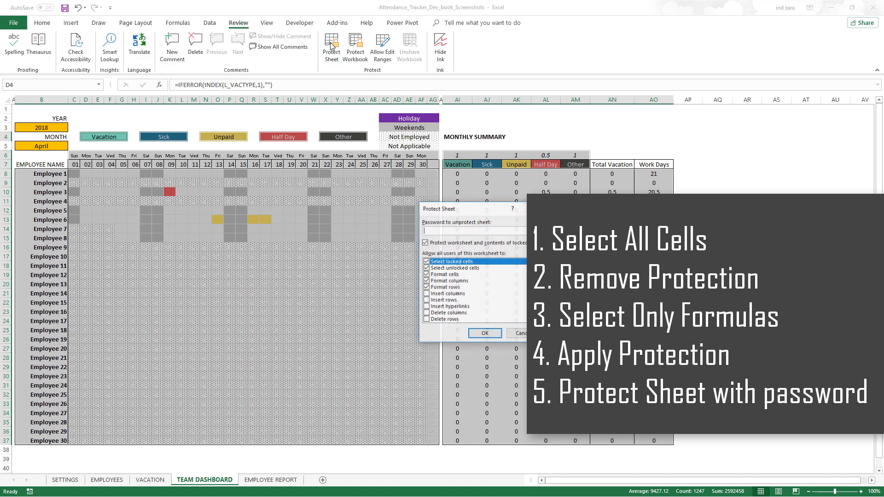
left_click_drag(445, 208, 323, 194)
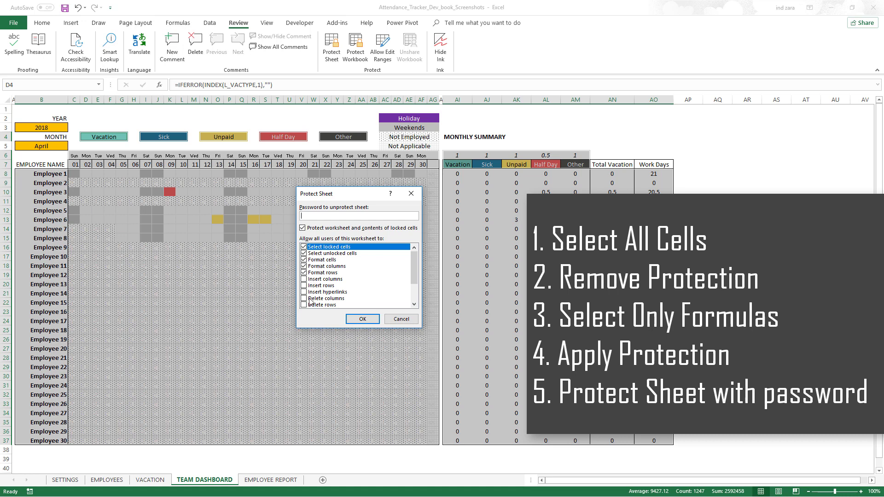
mouse_move(416, 282)
left_mouse_down()
mouse_move(413, 297)
mouse_move(410, 275)
left_mouse_up()
left_click(361, 319)
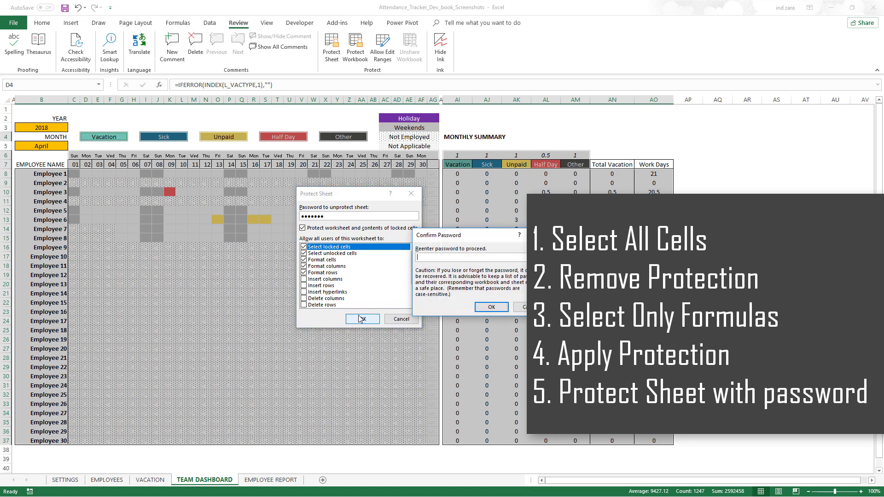
key("Return")
left_click(359, 316)
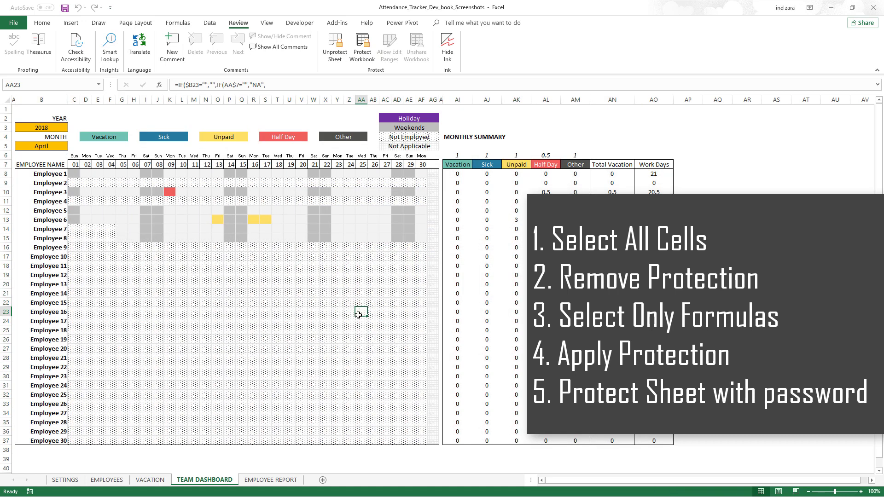
double_click(315, 174)
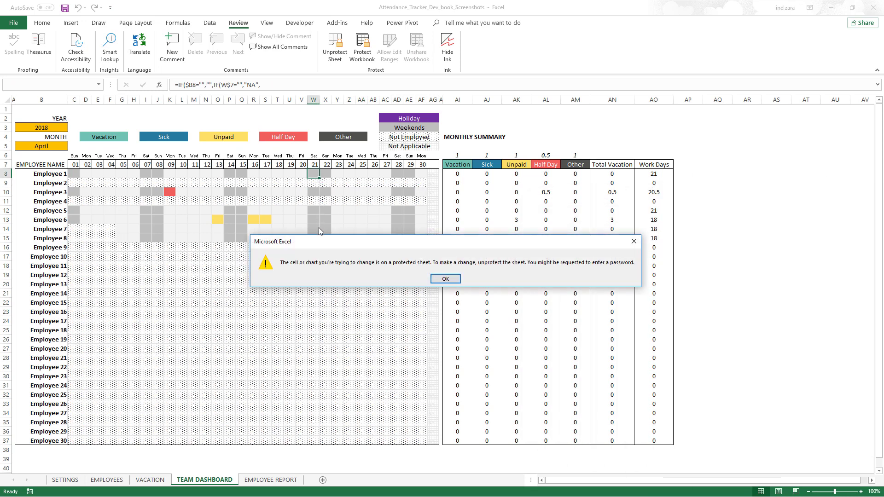
left_click_drag(322, 244, 236, 228)
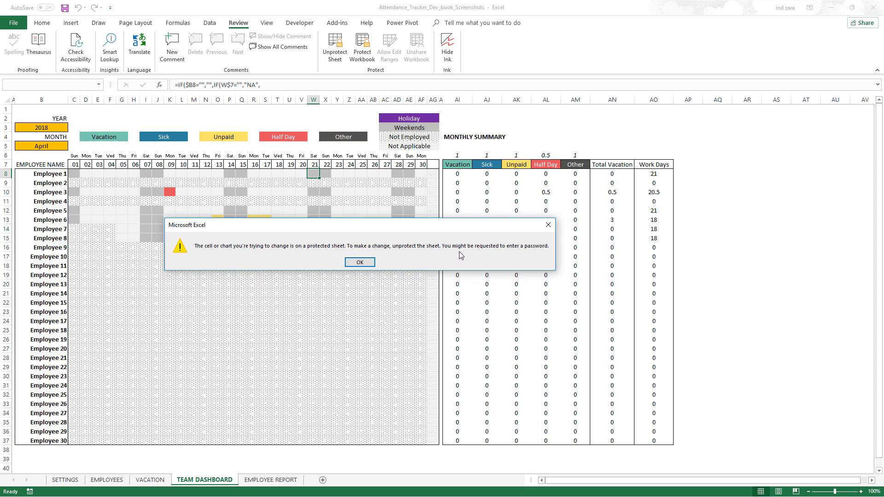
left_click(359, 263)
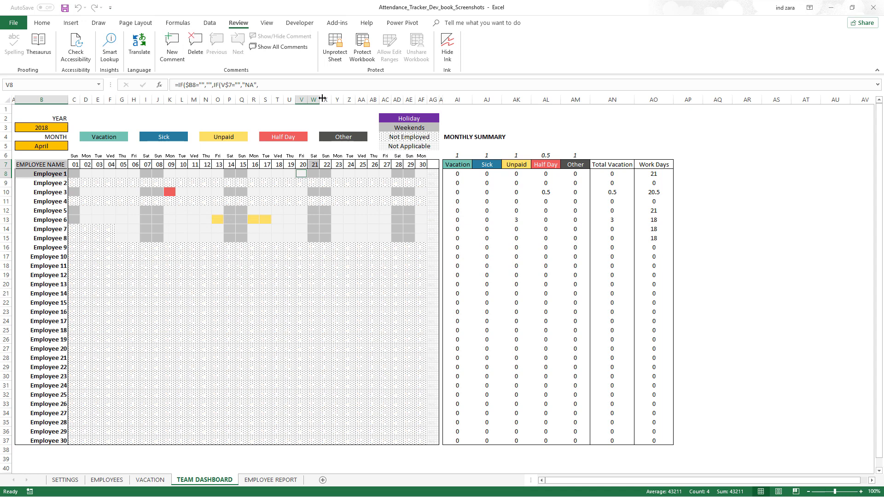
left_click(335, 62)
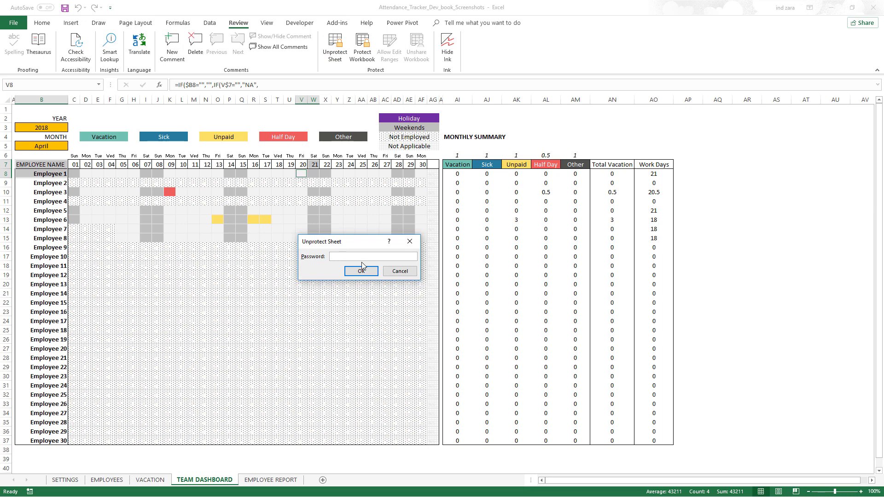
left_click(400, 272)
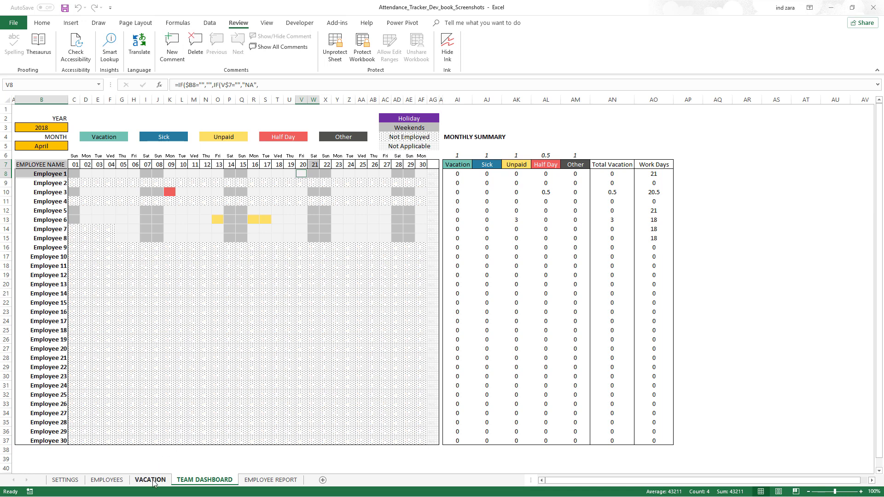
On the VACATION sheet, enter test value 'Employee 29' below the table to confirm it extends.
left_click(152, 481)
left_click(208, 218)
scroll(210, 210, "down", 1)
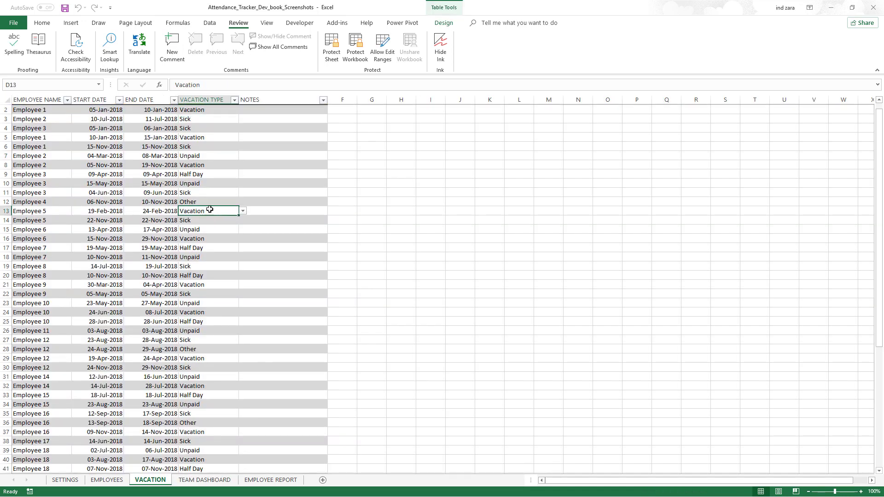
scroll(209, 210, "down", 16)
left_click(39, 229)
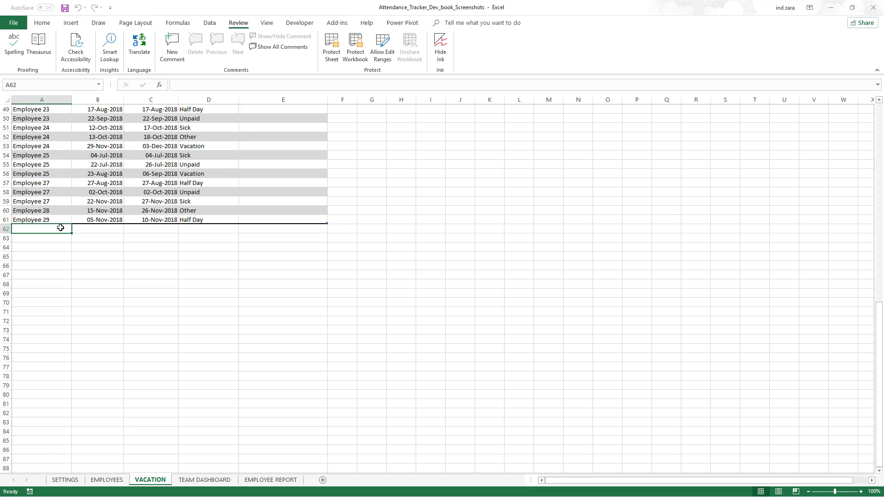
type("Employee")
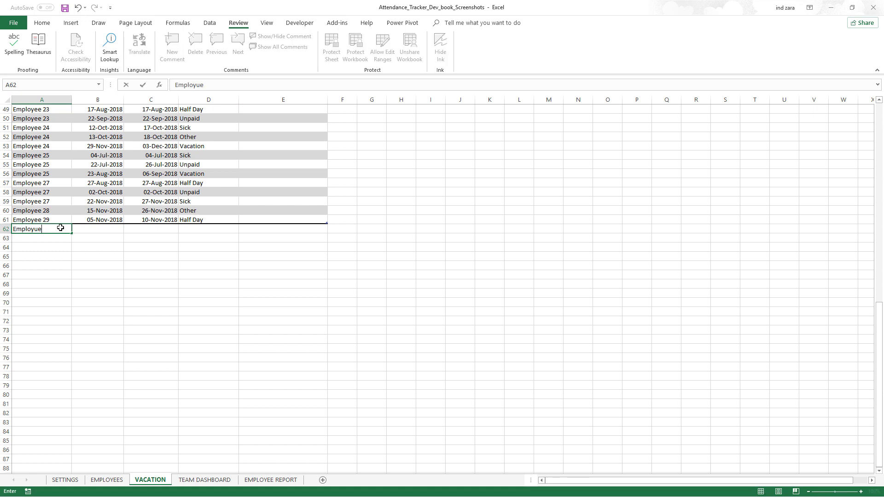
type(" 29")
key("Tab")
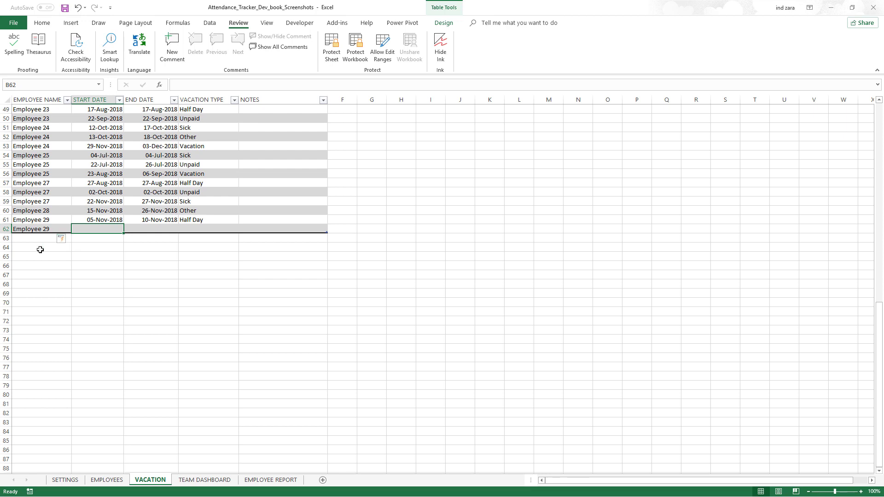
Delete the Employee 29 test row from the table and go to the SETTINGS sheet.
left_click(50, 229)
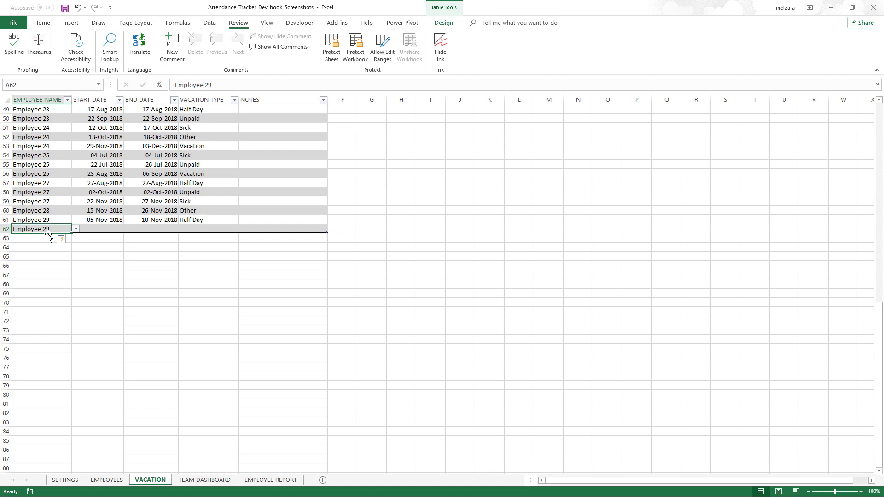
right_click(50, 231)
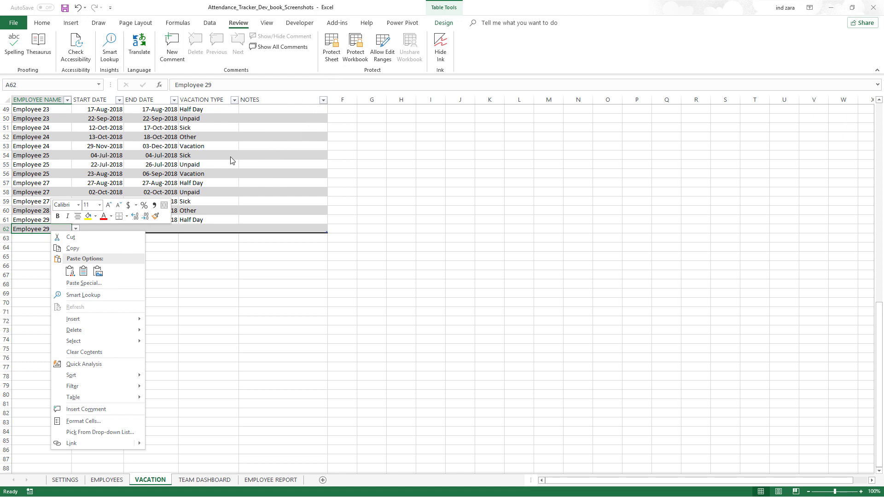
mouse_move(122, 330)
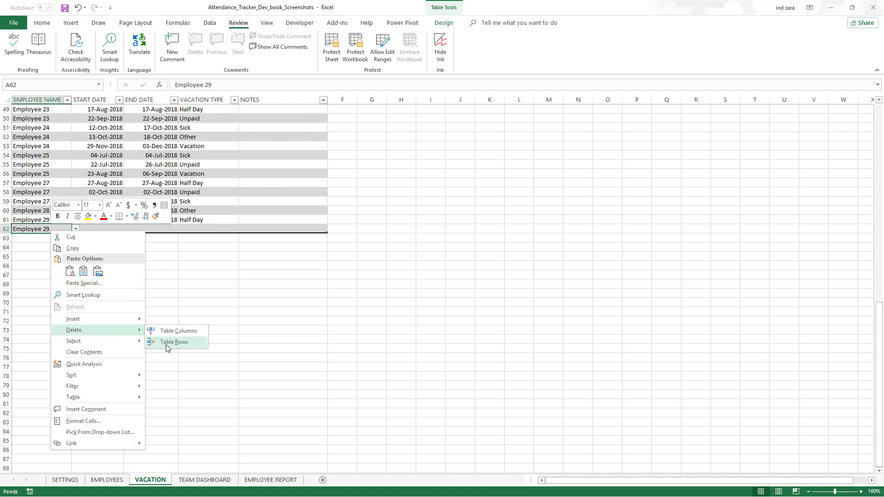
left_click(168, 341)
left_click(162, 341)
left_click(69, 480)
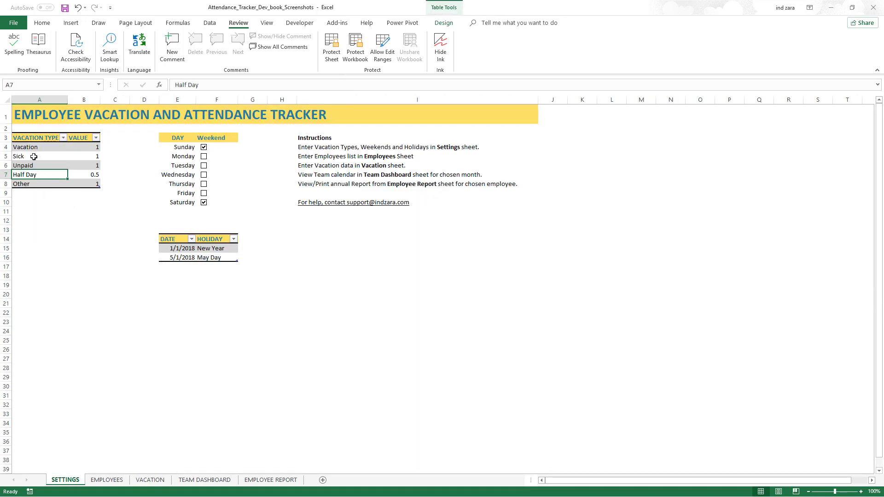
Check cells A14 and F17 on SETTINGS, then go back to the TEAM DASHBOARD sheet.
left_click(31, 193)
left_click(30, 234)
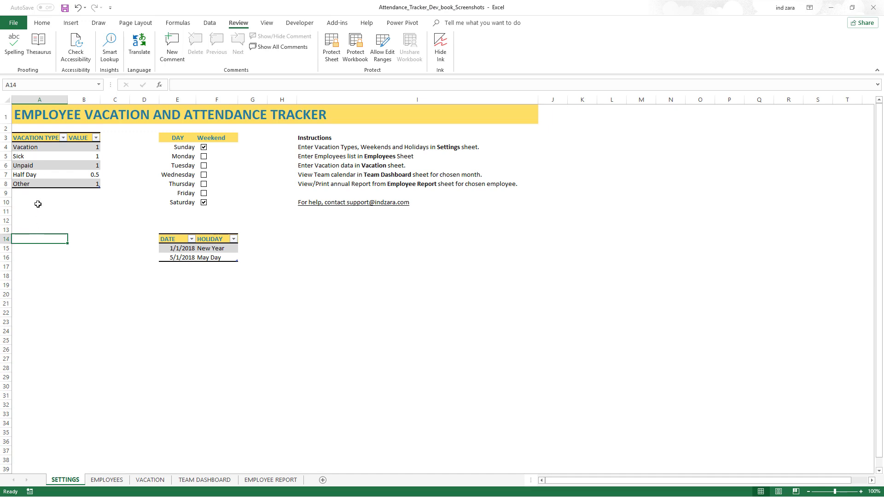
left_click(206, 269)
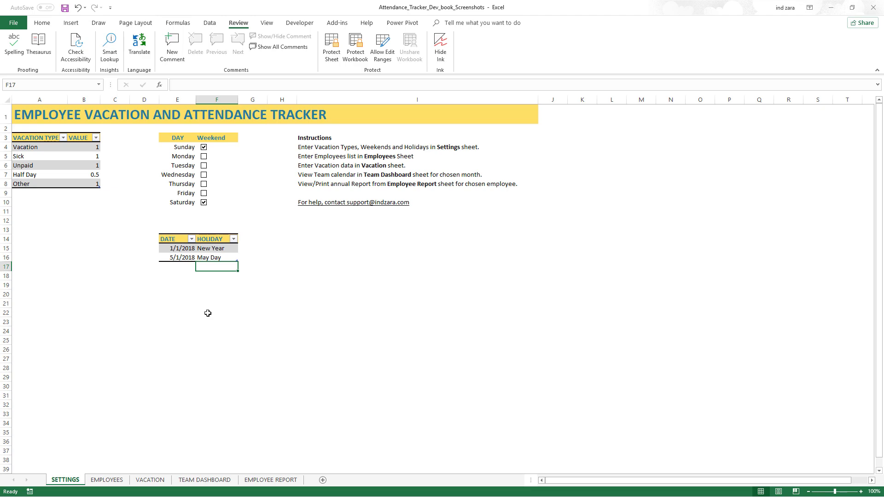
left_click(204, 480)
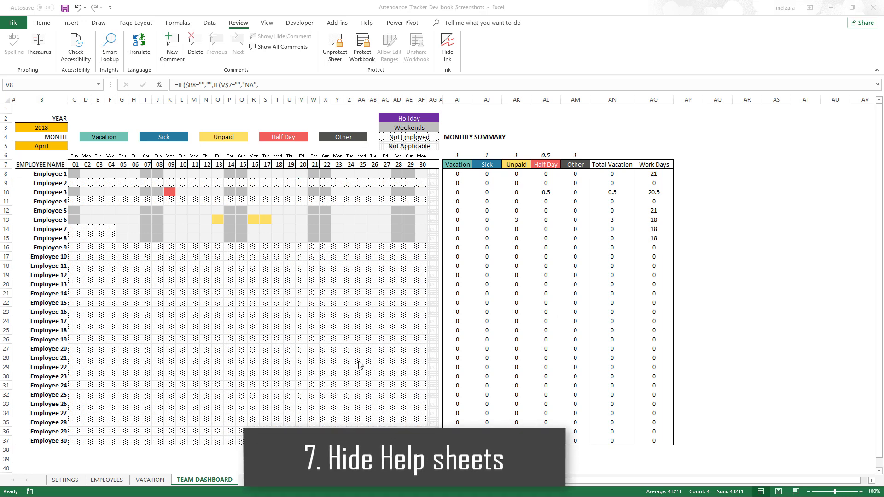
Unhide the HELP sheet of month names, then hide it again.
left_click(231, 484)
right_click(233, 483)
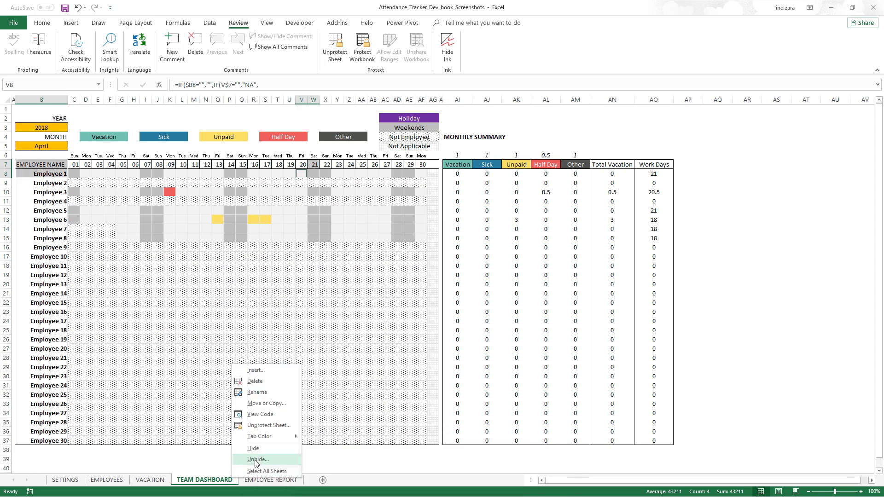
left_click(256, 460)
left_click(270, 483)
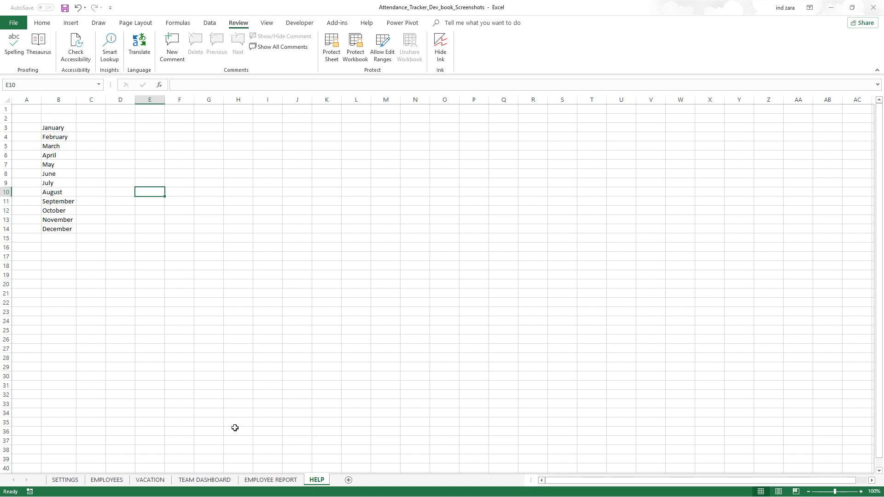
right_click(324, 482)
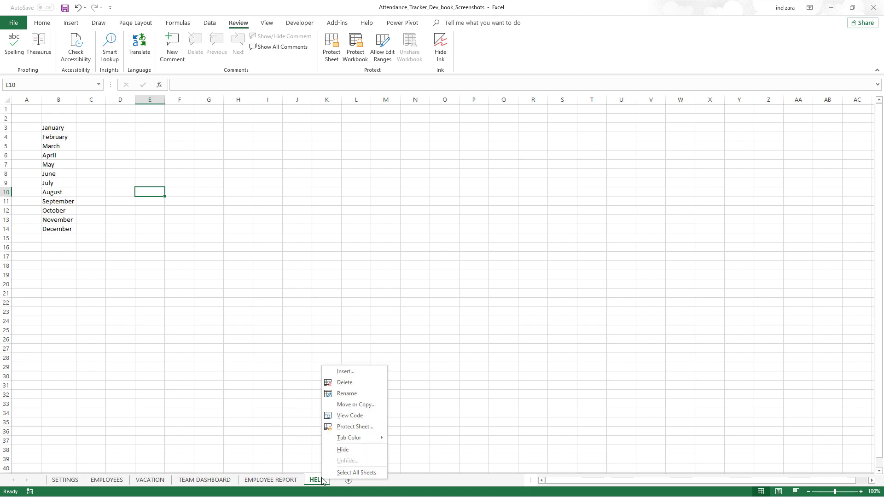
left_click(342, 449)
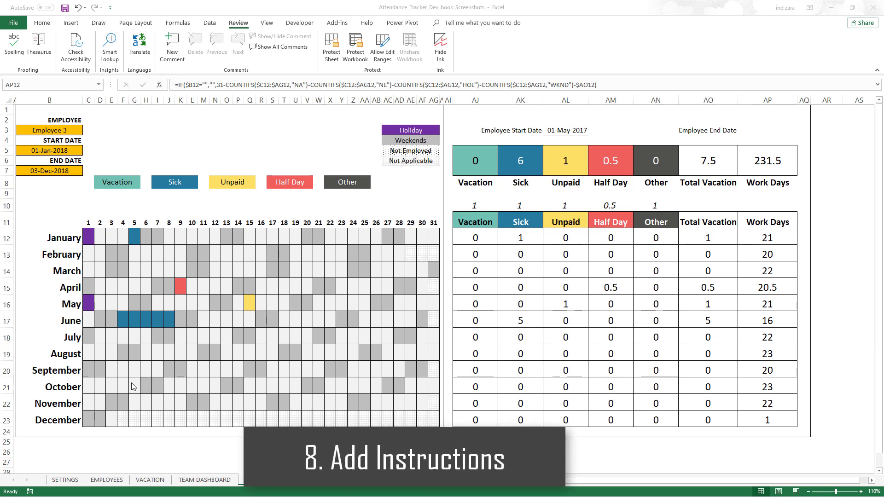
Visit the SETTINGS sheet, then move on to the EMPLOYEES sheet.
left_click(74, 481)
left_click(65, 481)
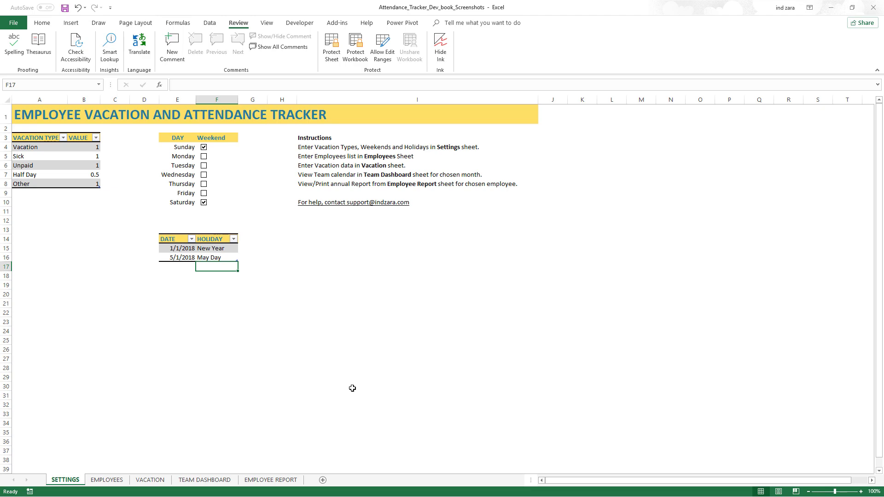
left_click(124, 479)
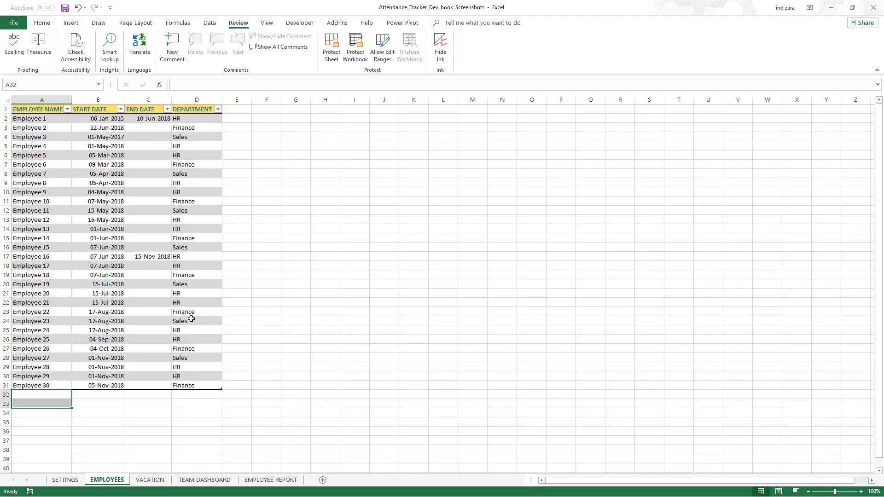
Add a comment reading 'Enter all employees' to cell E1, removing the author name.
right_click(233, 110)
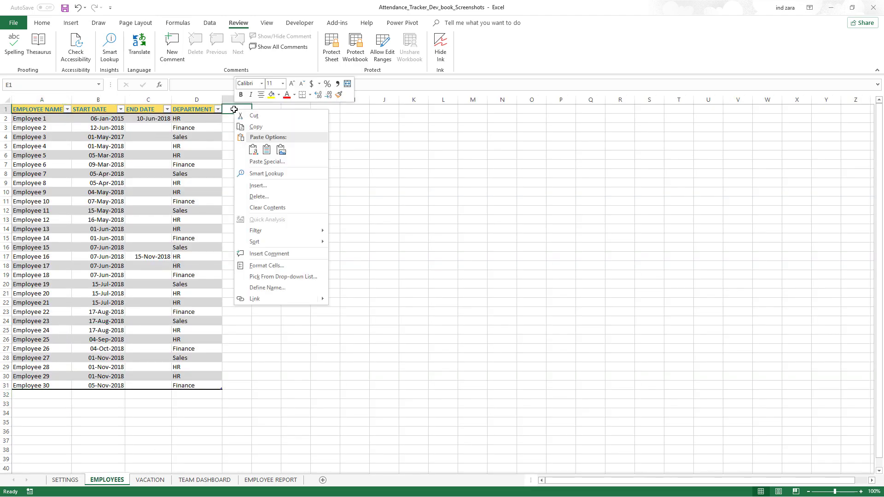
left_click(276, 254)
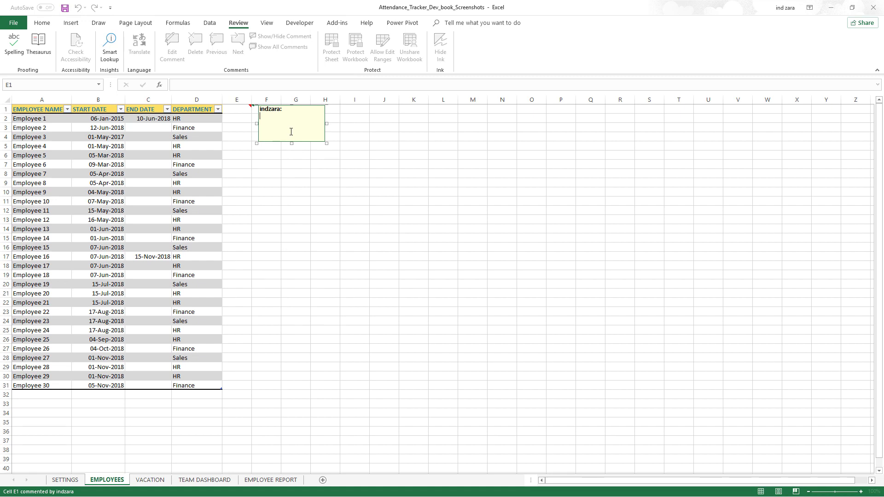
type("Enter all employees")
left_click(281, 110)
key("shift+Home")
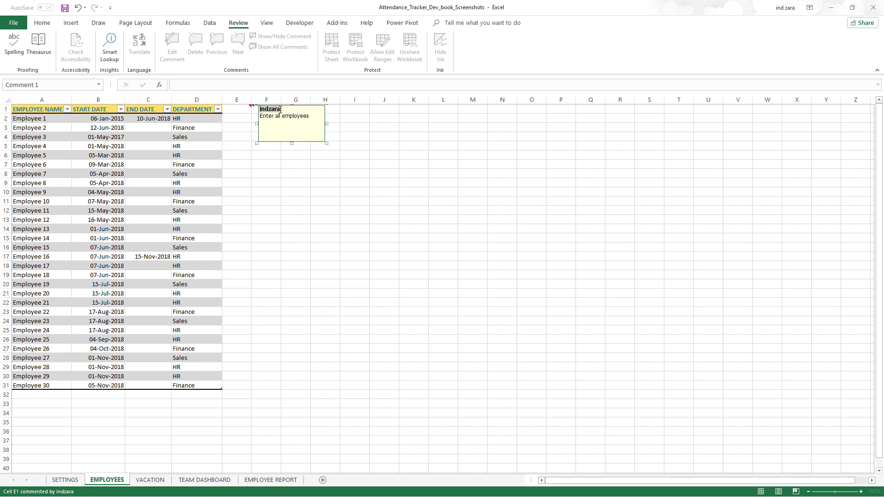
key("Delete")
key("Delete")
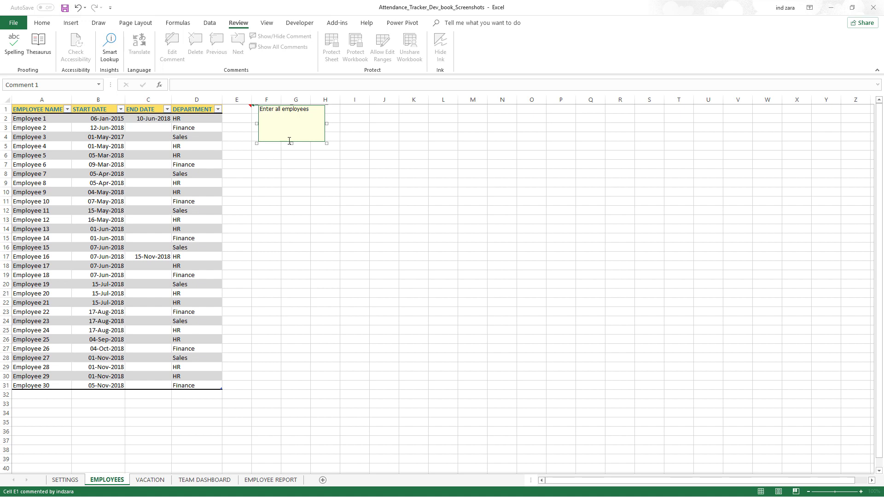
left_click(289, 142)
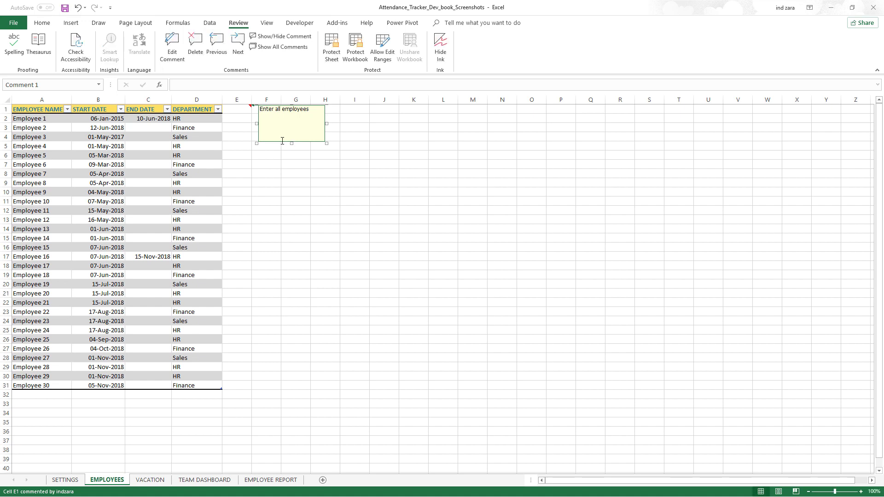
left_click(241, 164)
Make the E1 comment always visible, shorten its box, and widen column E slightly.
right_click(247, 109)
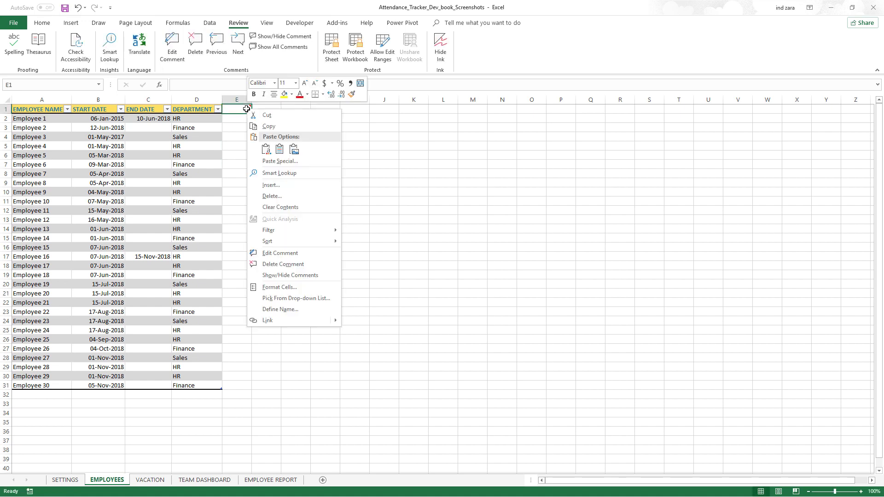
left_click(289, 275)
left_click(294, 207)
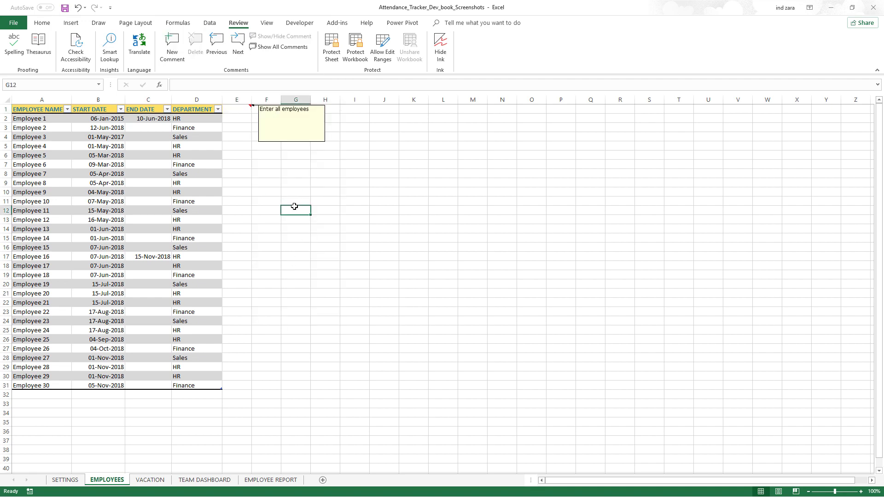
right_click(245, 111)
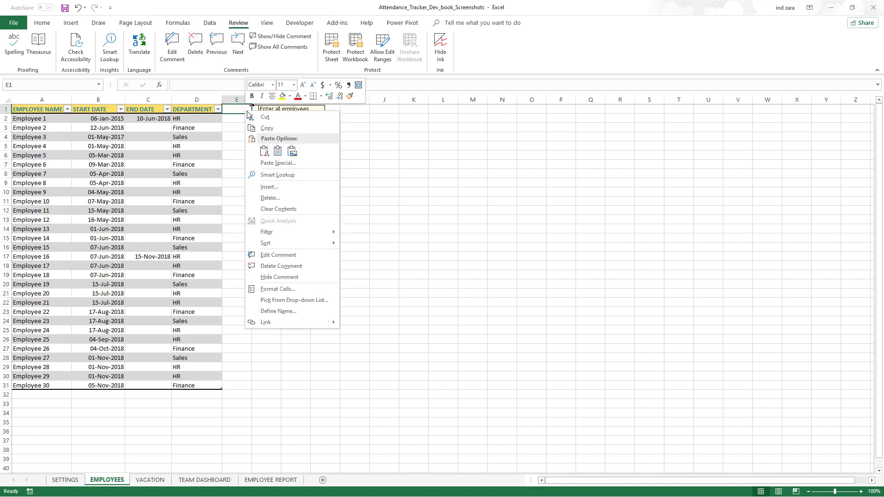
left_click(285, 255)
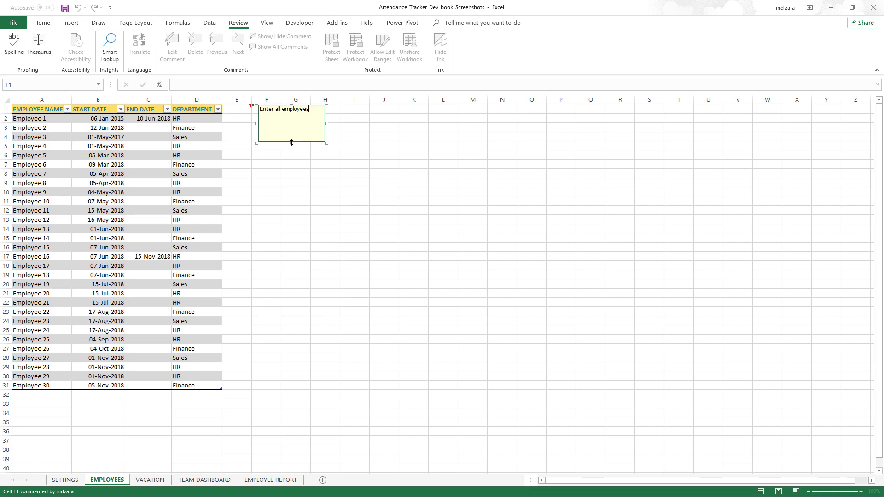
left_click_drag(292, 142, 289, 122)
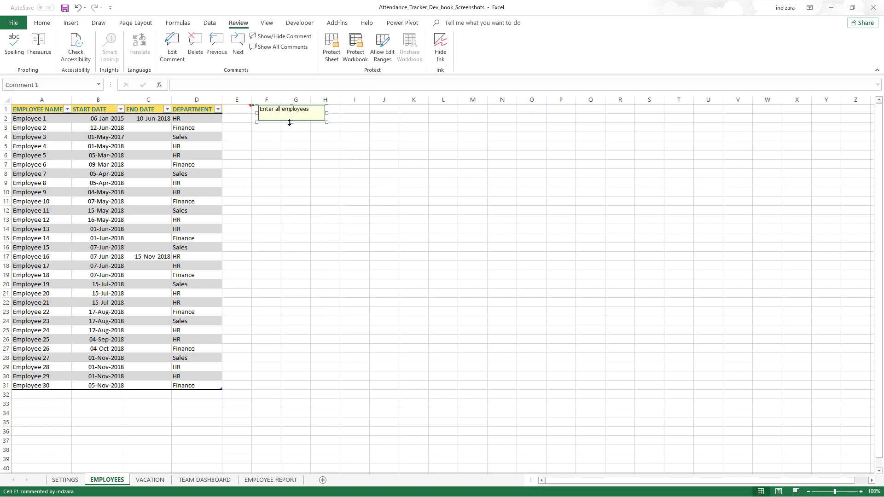
left_click(256, 134)
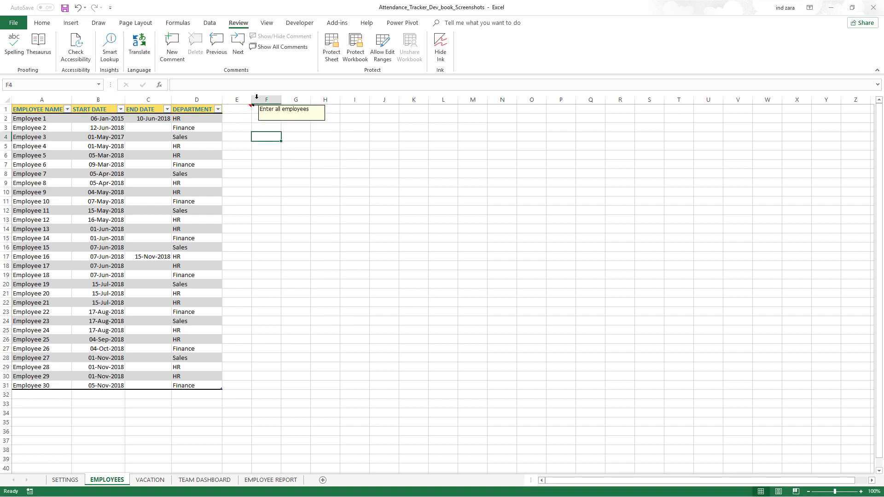
left_click_drag(252, 99, 261, 99)
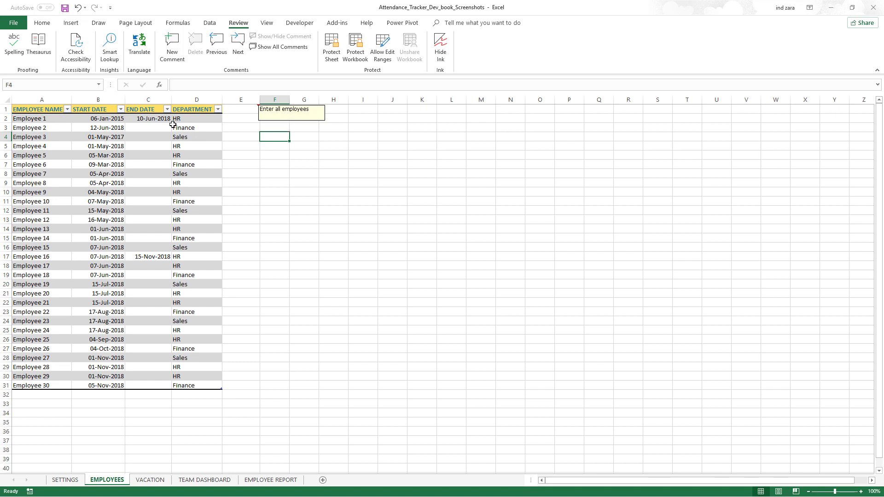
Insert a new row 1 and enter 'Enter End date if employee has left company' in C1.
right_click(8, 110)
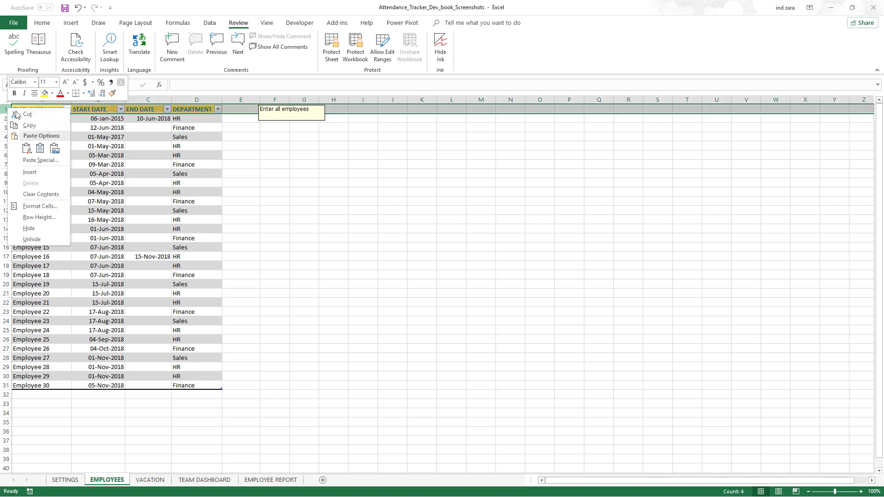
left_click(29, 170)
left_click(147, 110)
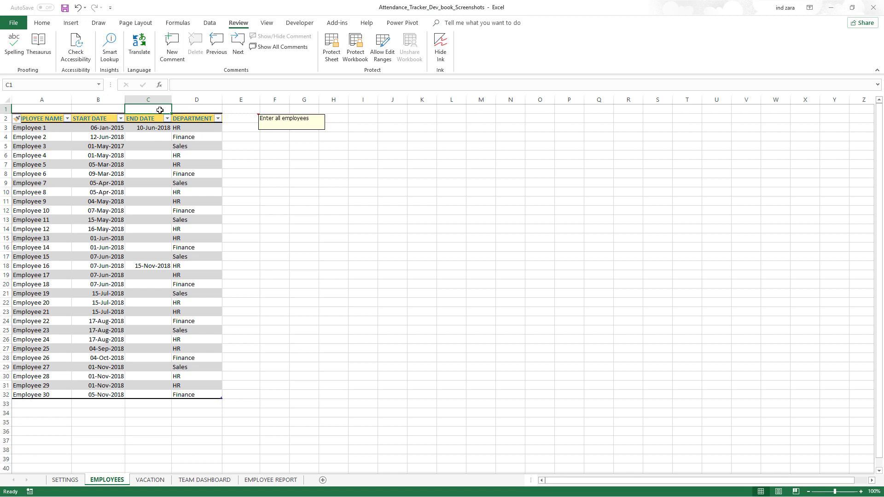
type("Enter")
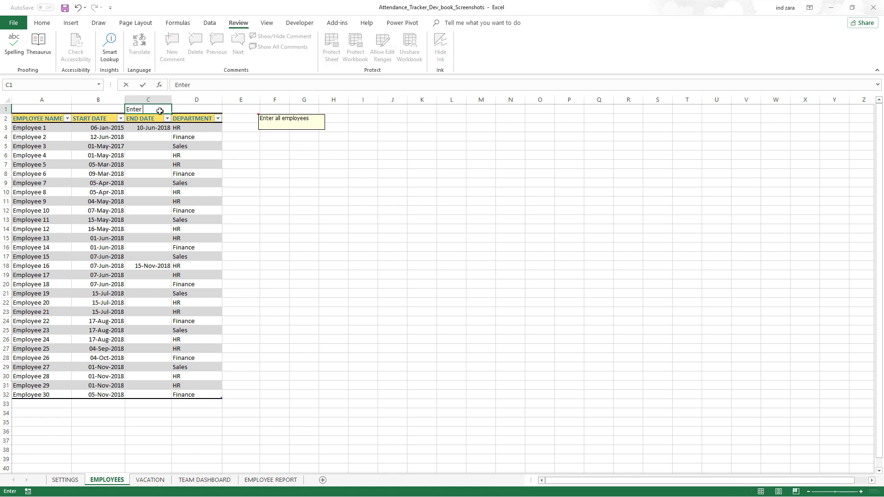
type(" End date if employee has left")
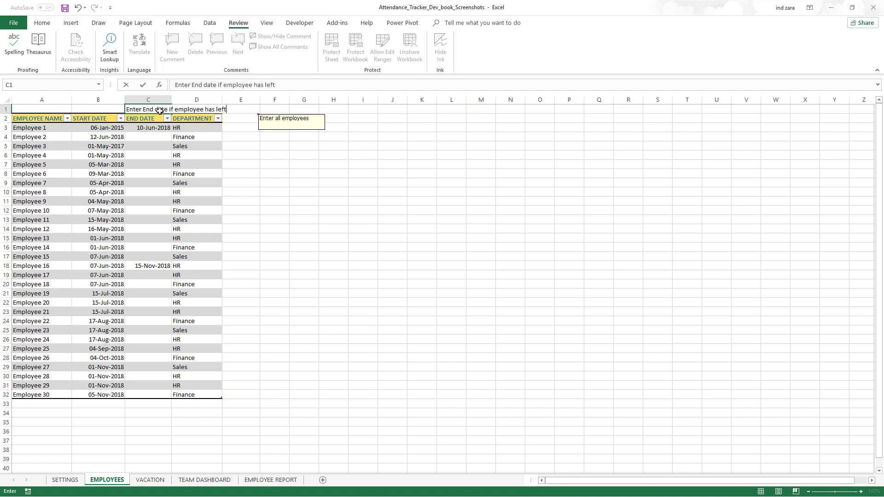
type(" company")
key("Return")
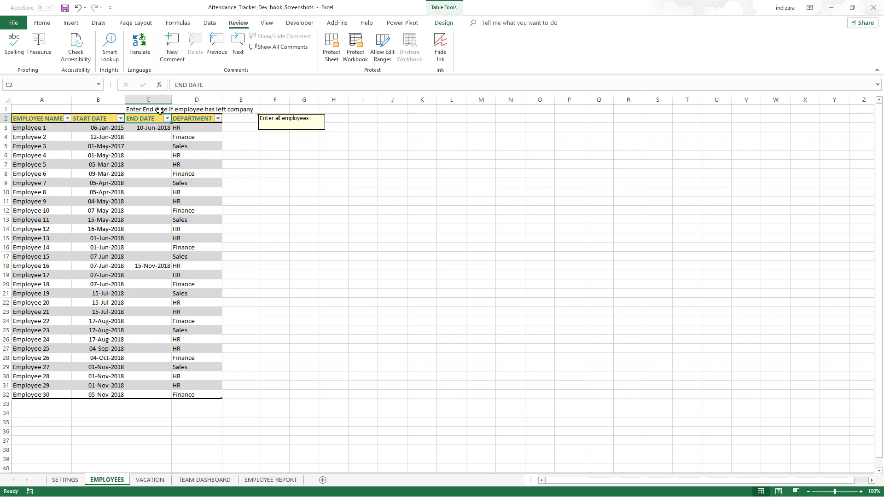
left_click_drag(4, 113, 3, 142)
Format the C1 note as wrapped, italic, size 9 text and reduce row 1's height to fit.
left_click(150, 121)
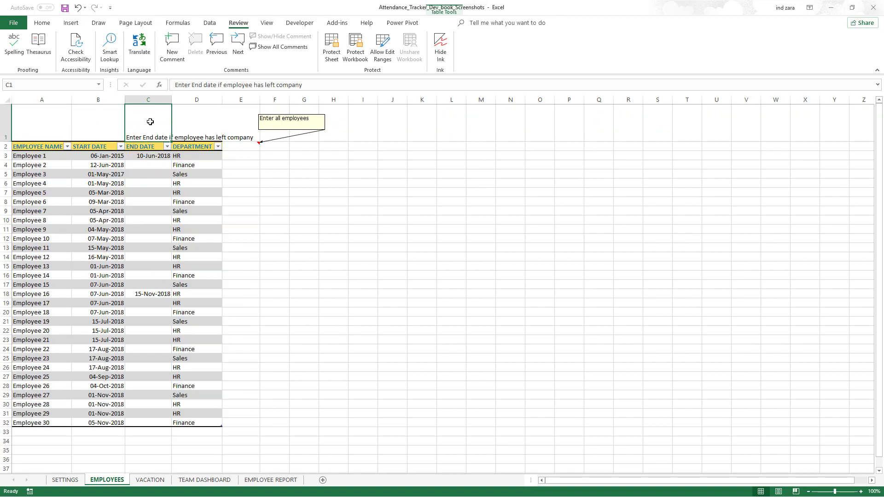
left_click(43, 23)
left_click(254, 40)
left_click(304, 202)
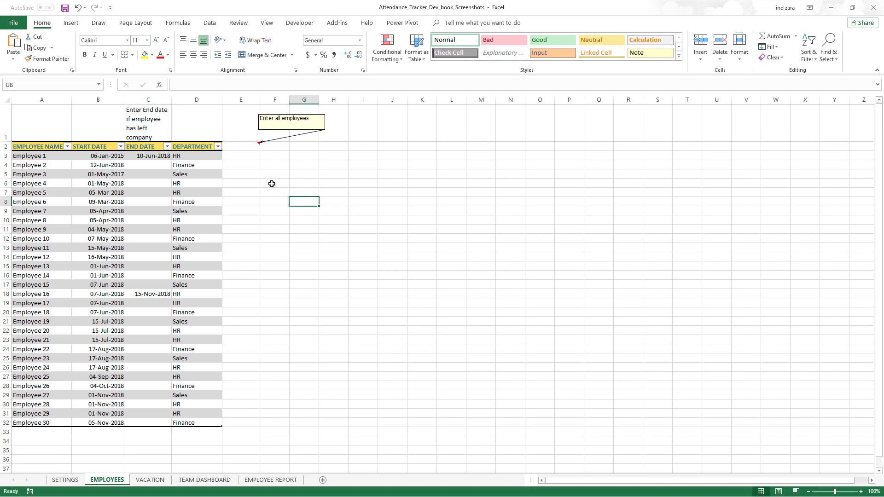
left_click(166, 132)
key("ctrl+i")
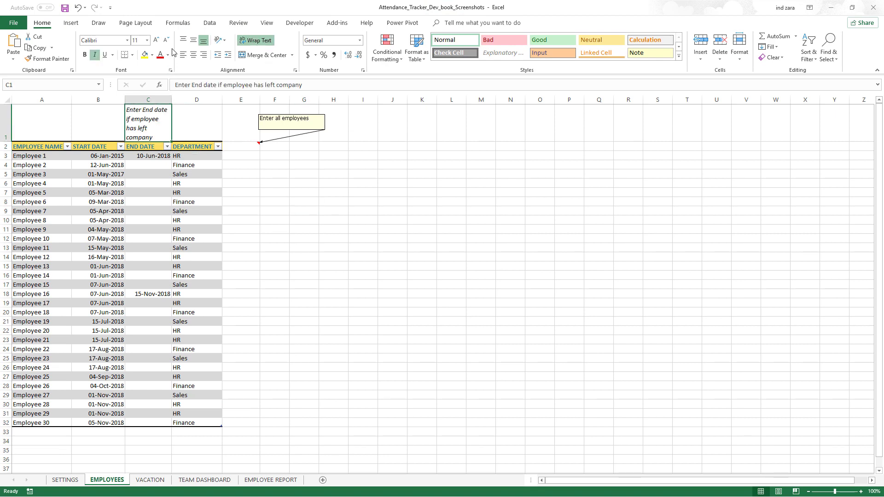
left_click(166, 40)
left_click(166, 41)
left_click(316, 186)
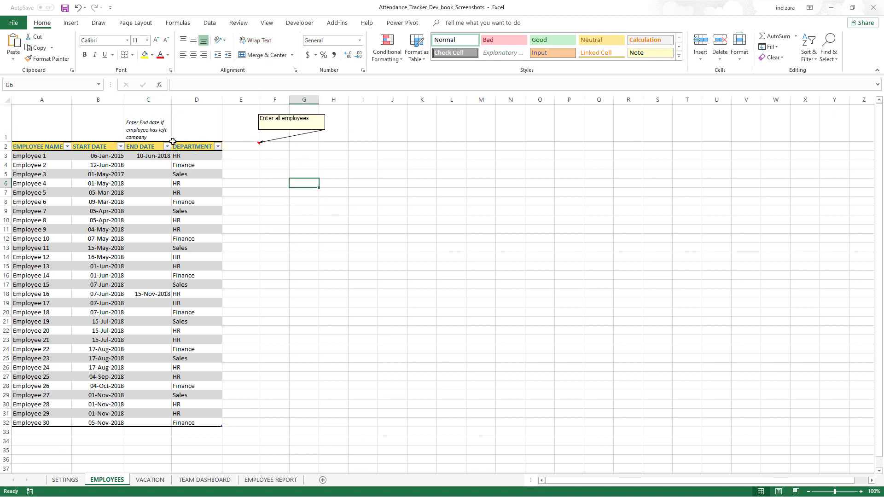
left_click_drag(10, 142, 10, 132)
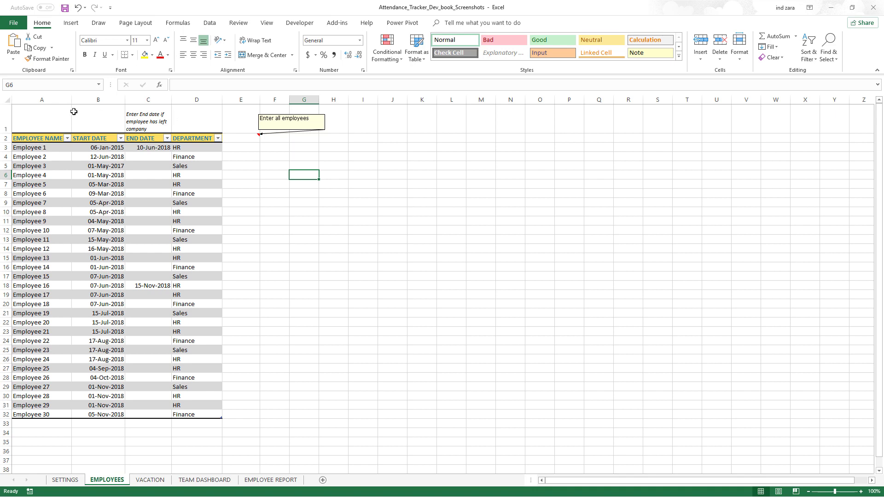
left_click_drag(216, 118, 65, 116)
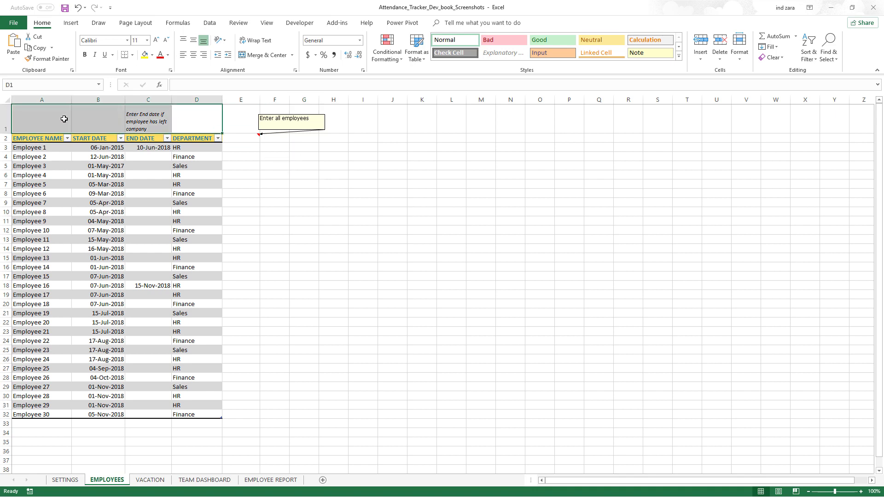
left_click(58, 120)
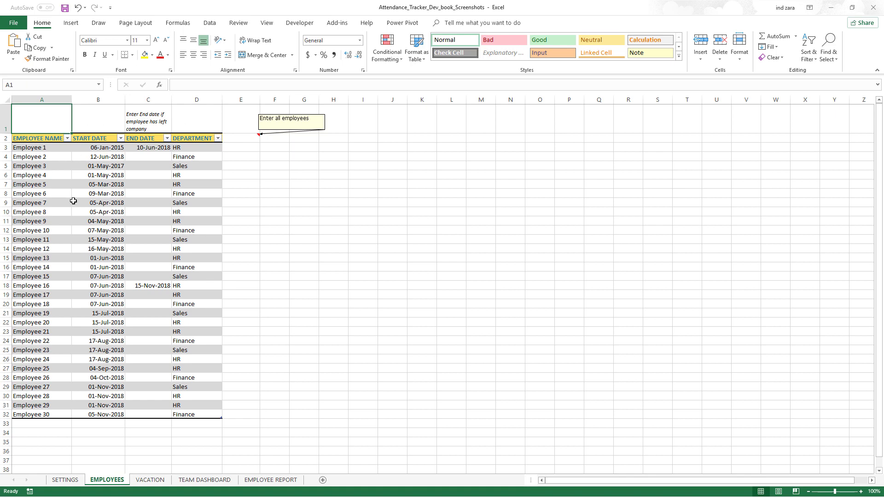
Go to the SETTINGS sheet tab of the workbook.
left_click(65, 479)
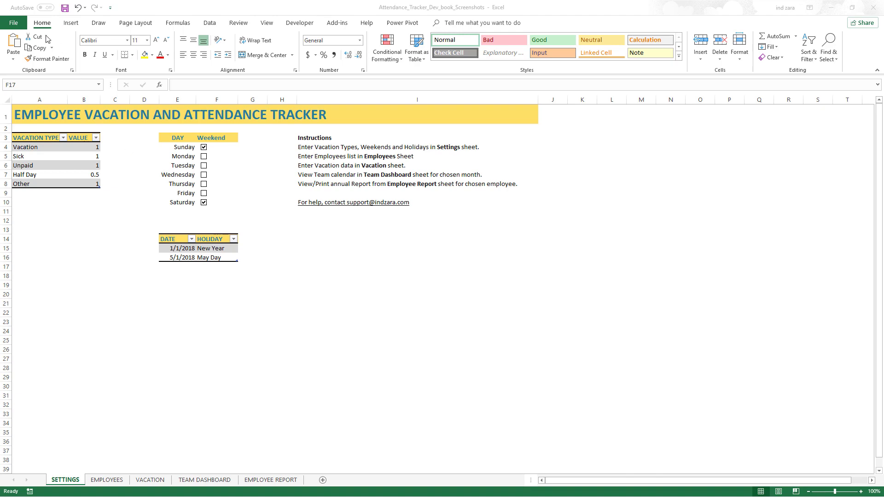
left_click(23, 27)
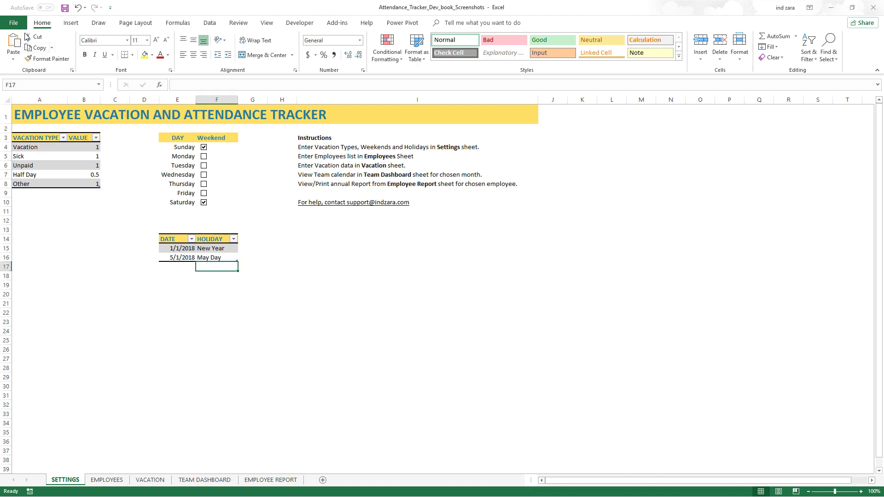
left_click(23, 27)
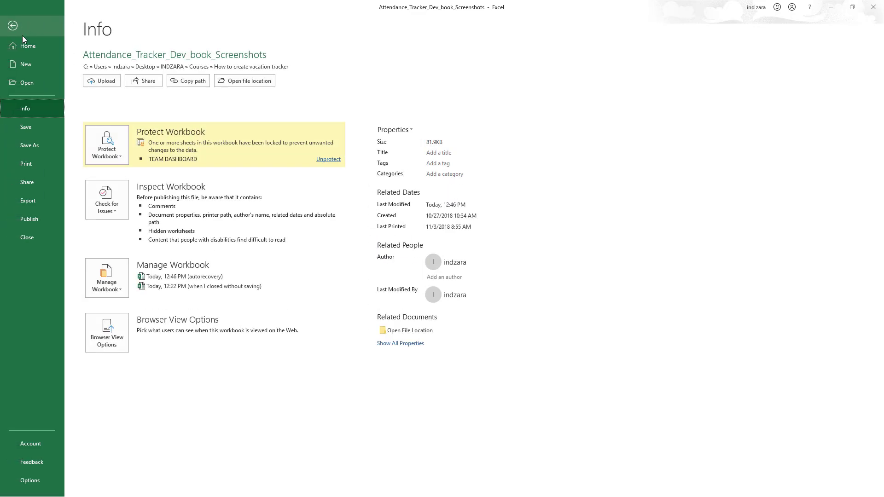
left_click(29, 143)
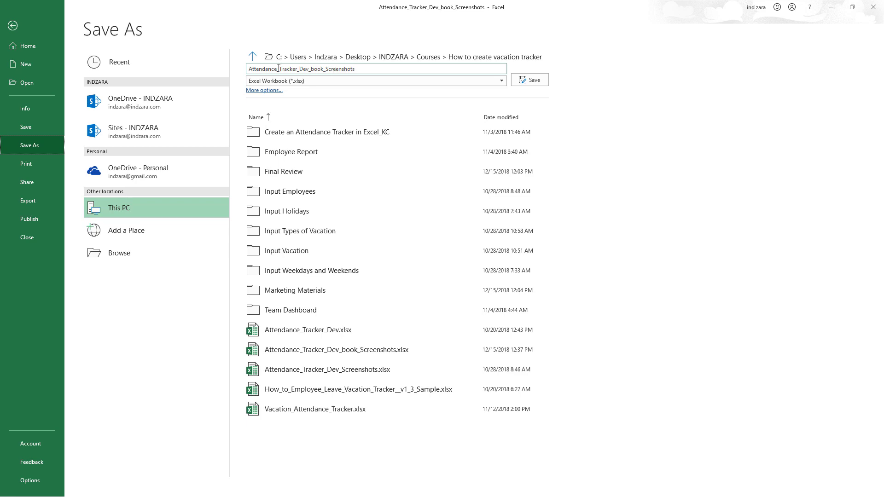
left_click(13, 27)
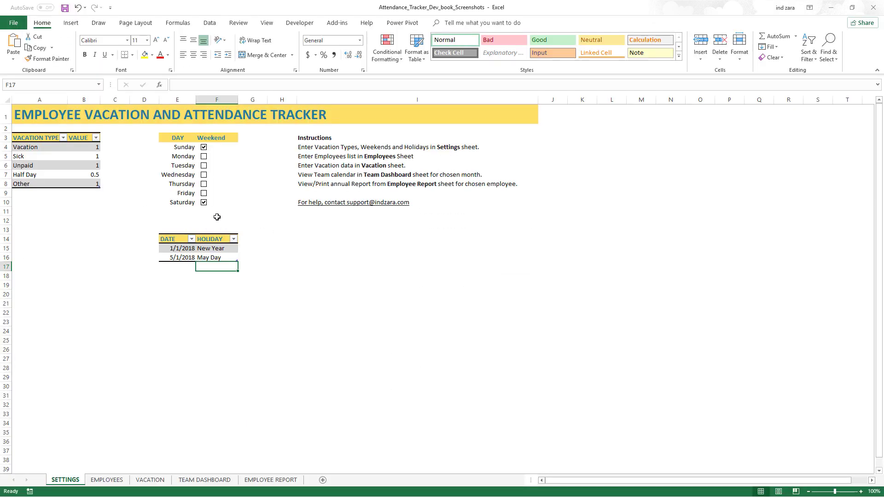